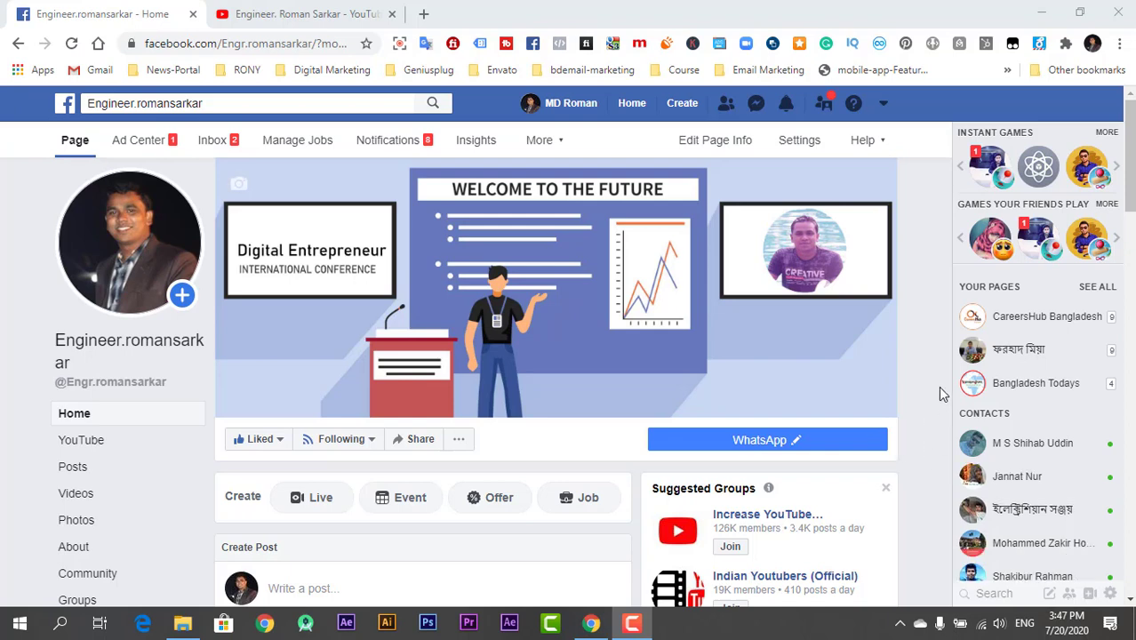
- Open Ads Manager from the page's ad management options and start creating a new campaign
left_click(885, 108)
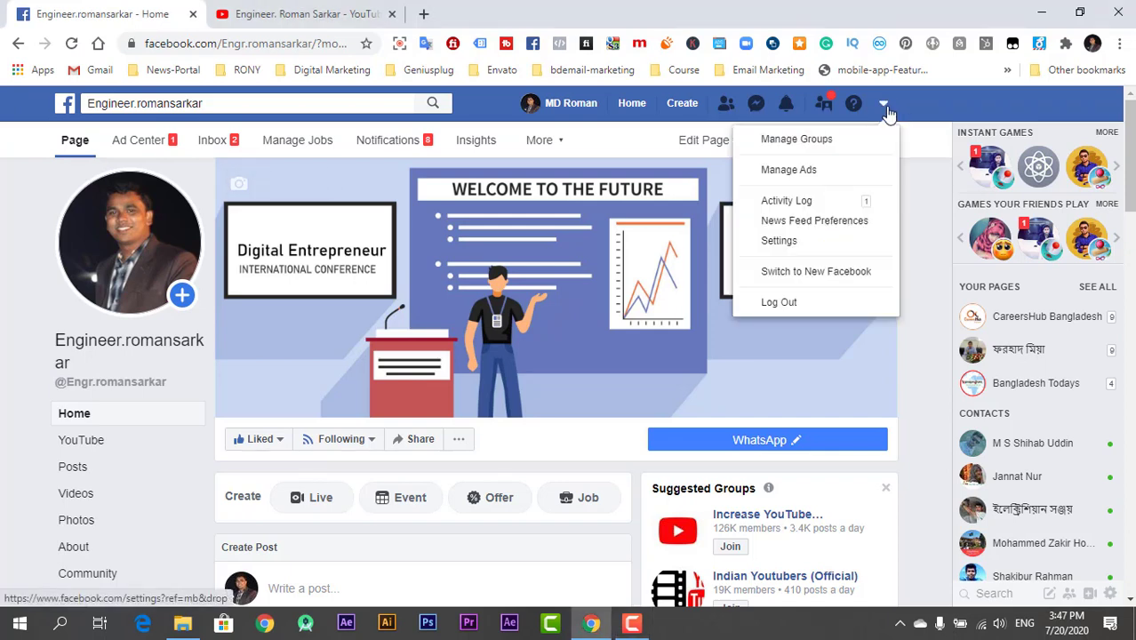
left_click(819, 177)
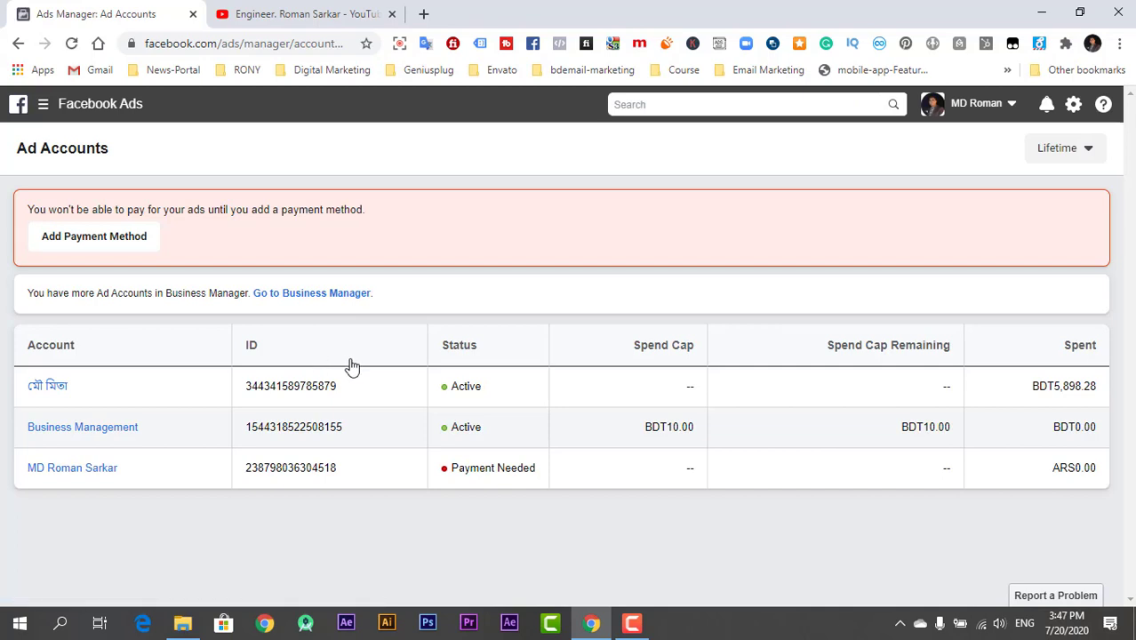
left_click(95, 107)
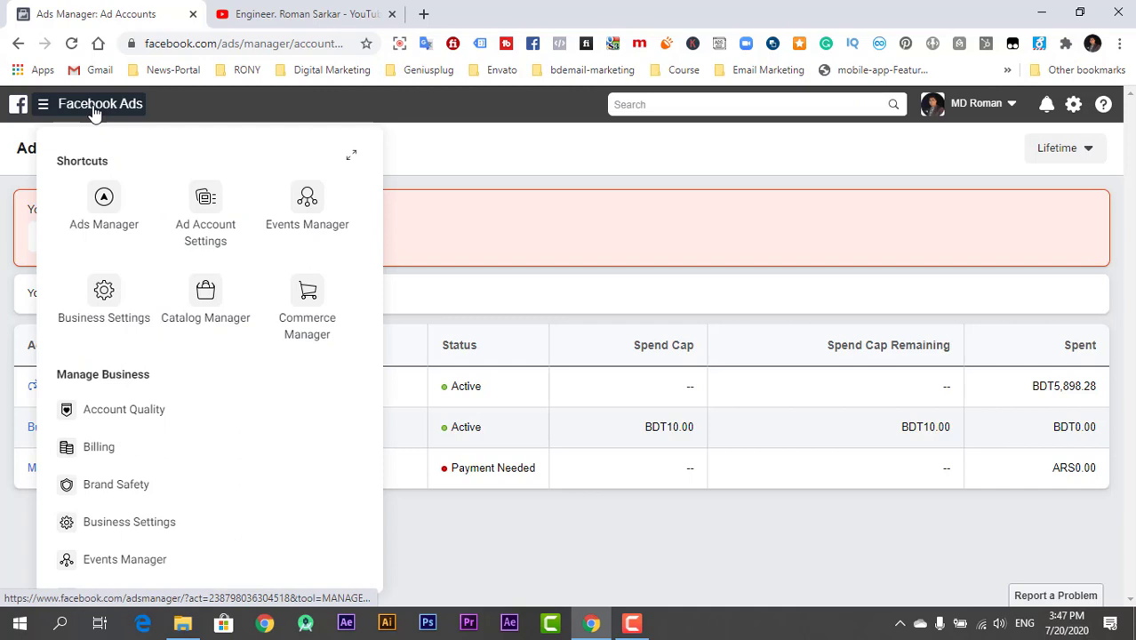
left_click(100, 211)
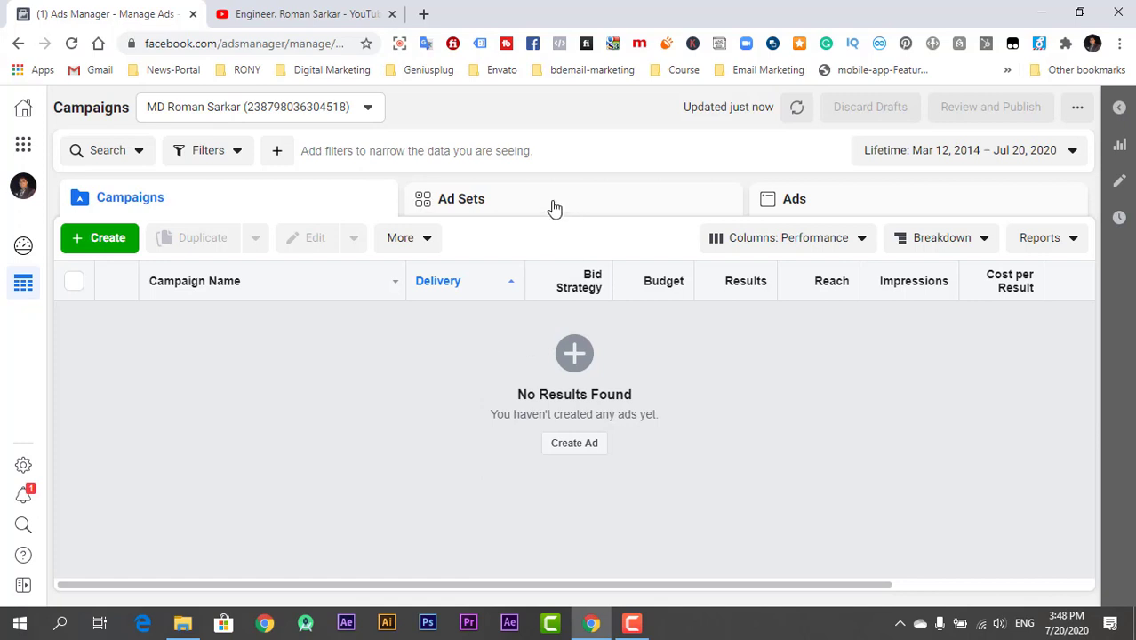
left_click(105, 252)
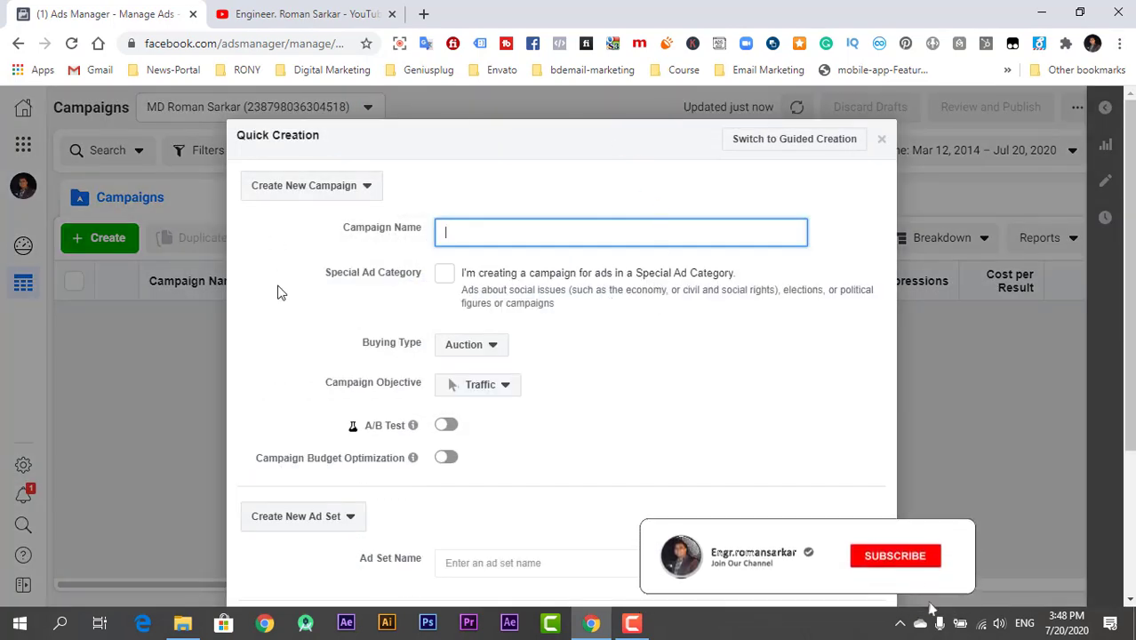
- Review the available campaign objectives in the quick creation form, keeping Traffic selected
scroll(285, 316, "down", 1)
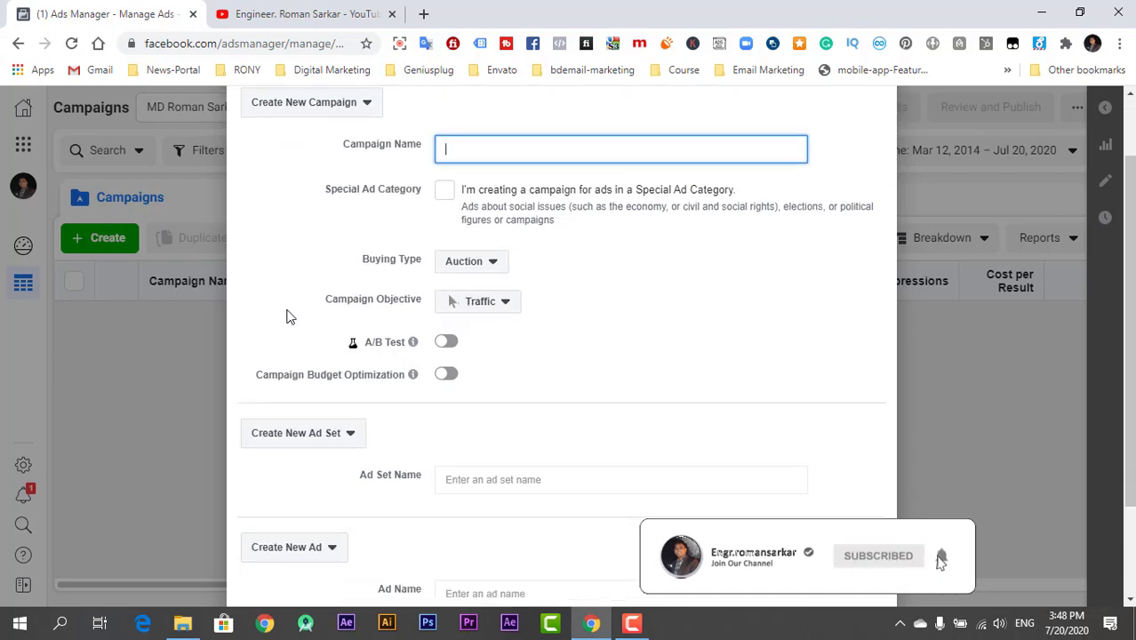
left_click(487, 302)
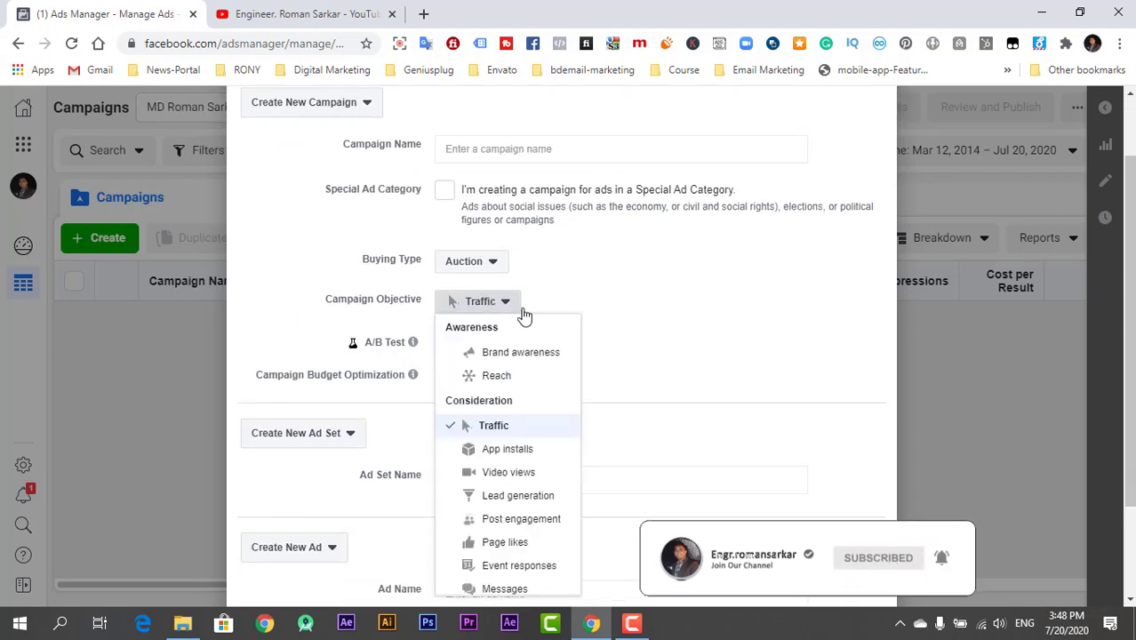
scroll(509, 478, "down", 1)
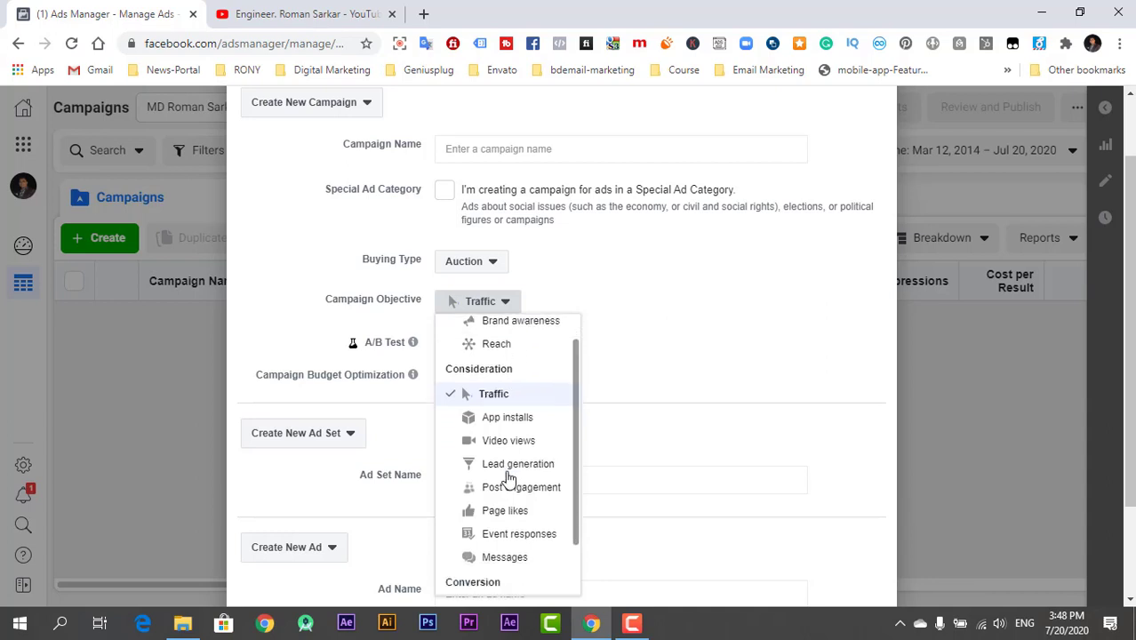
scroll(509, 533, "down", 1)
scroll(515, 543, "up", 2)
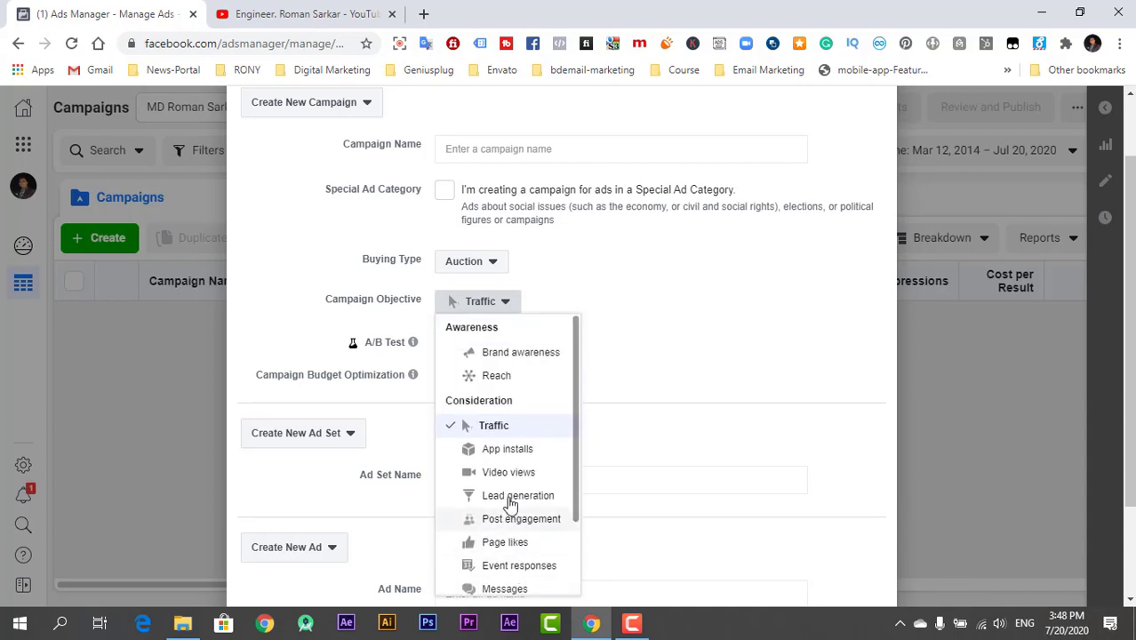
left_click(660, 289)
scroll(471, 353, "up", 1)
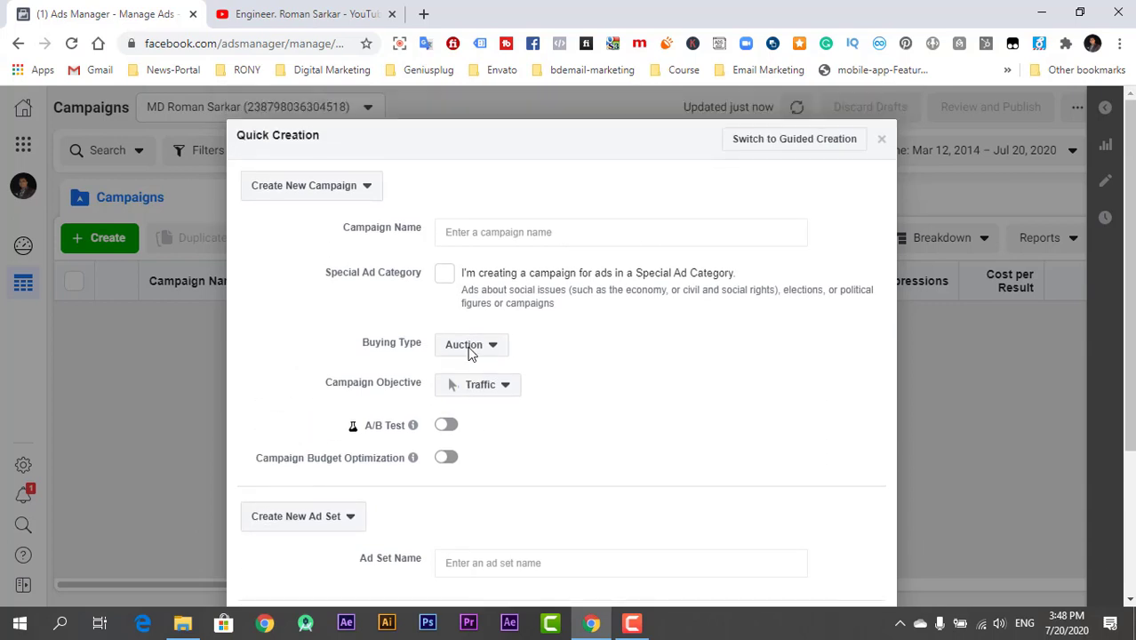
- Name the campaign "Traffic Ads"
left_click(529, 232)
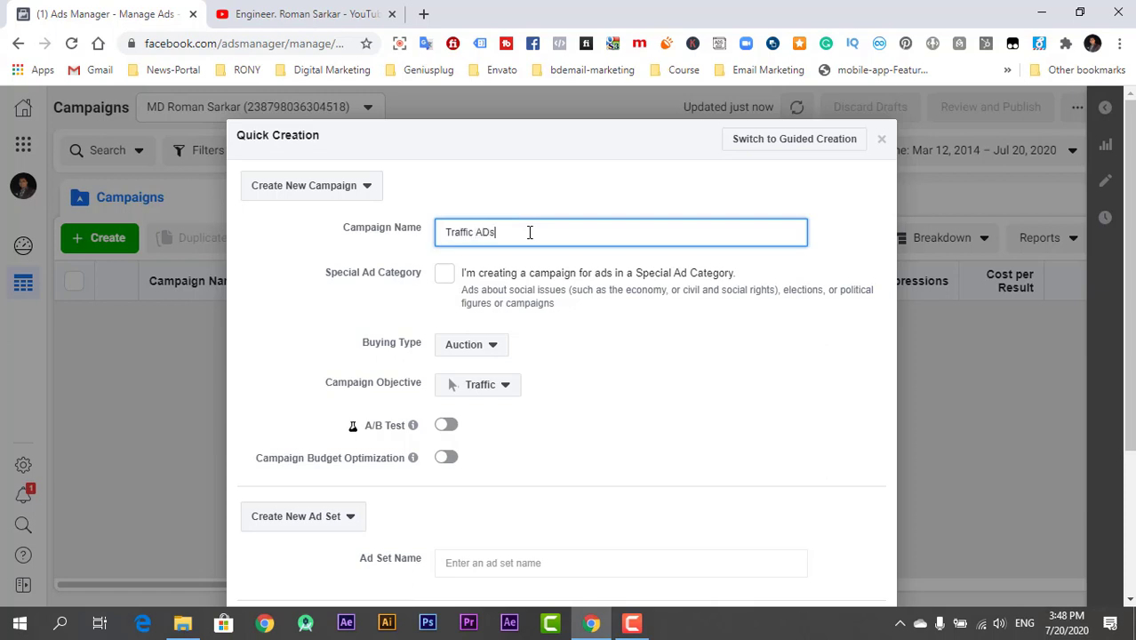
left_click(610, 348)
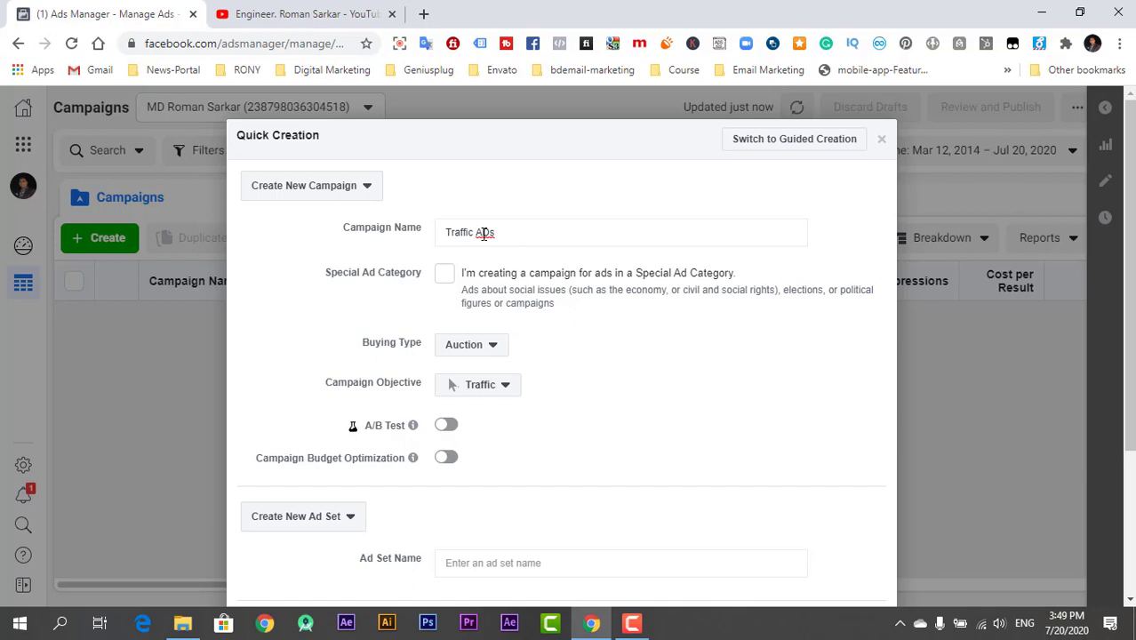
left_click_drag(482, 233, 497, 234)
type("ds")
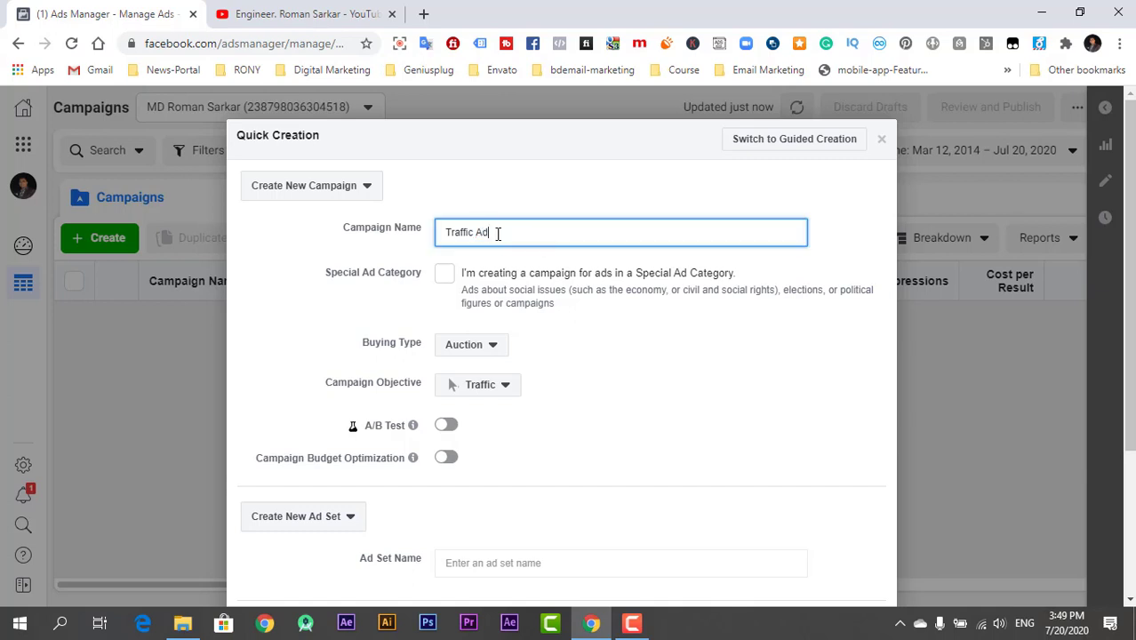
left_click(634, 391)
- Name the new ad set "Traffic Ads set"
scroll(634, 391, "down", 2)
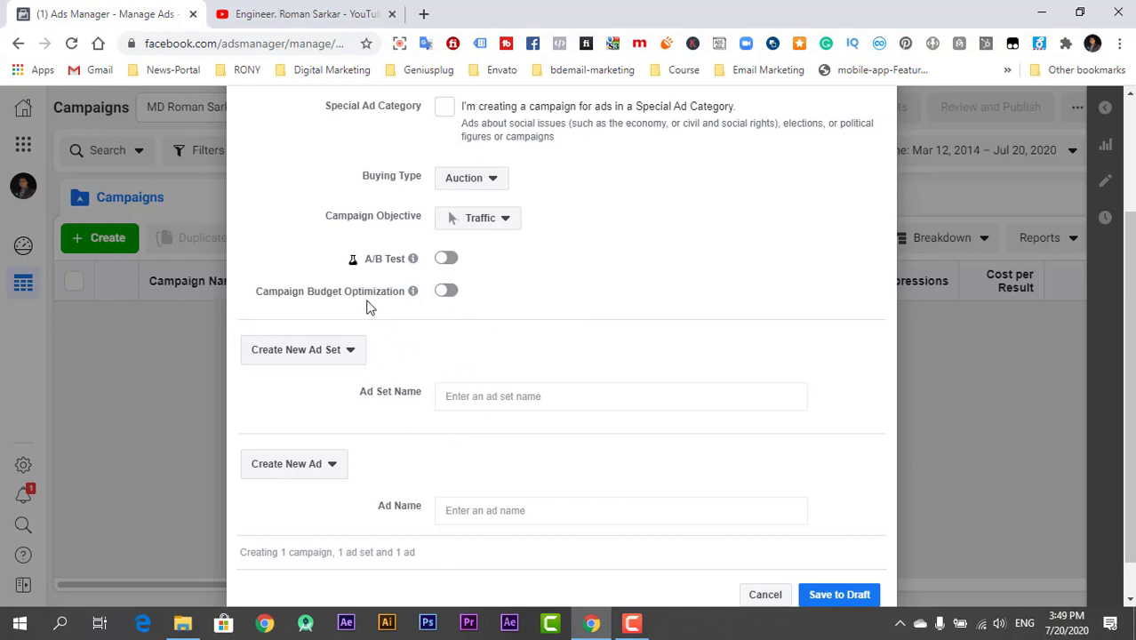
left_click(528, 401)
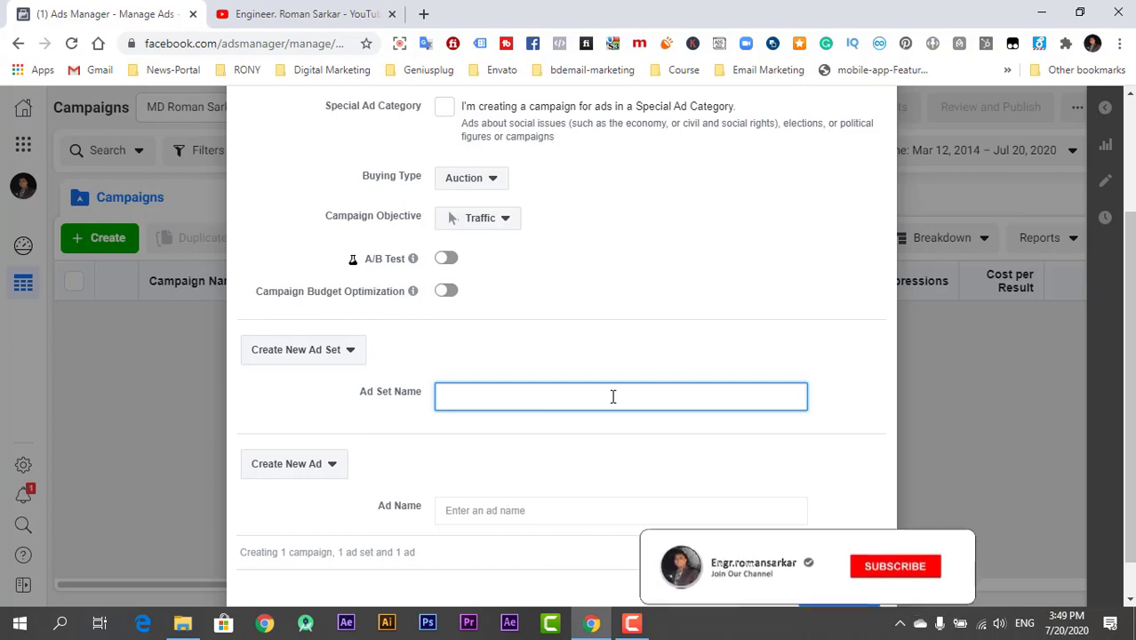
type("Traffi")
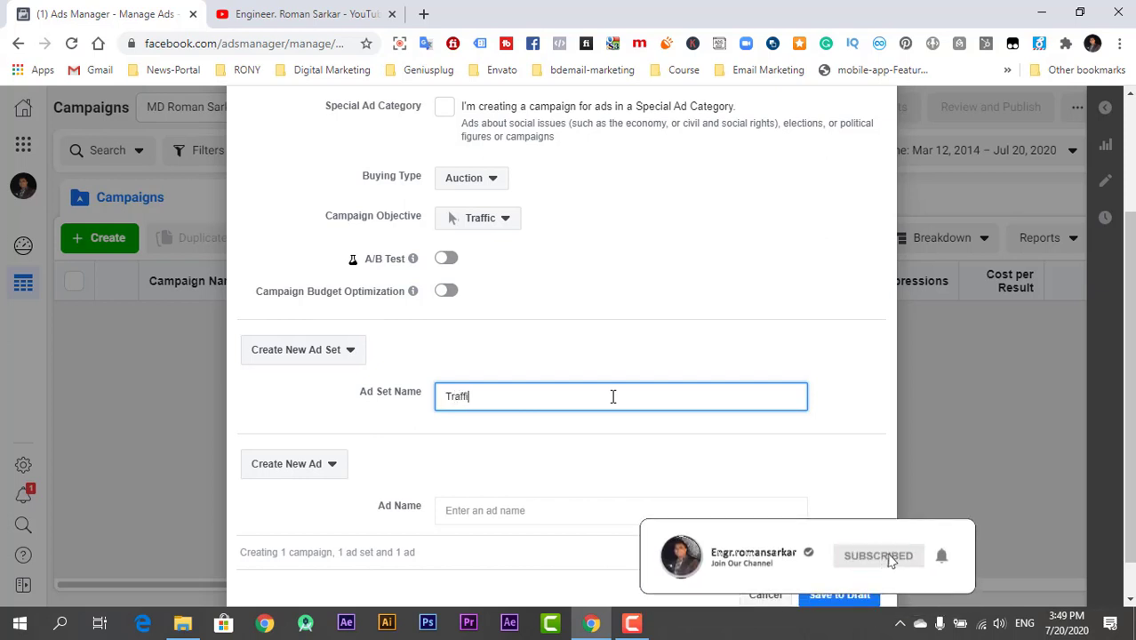
type("c Ads set")
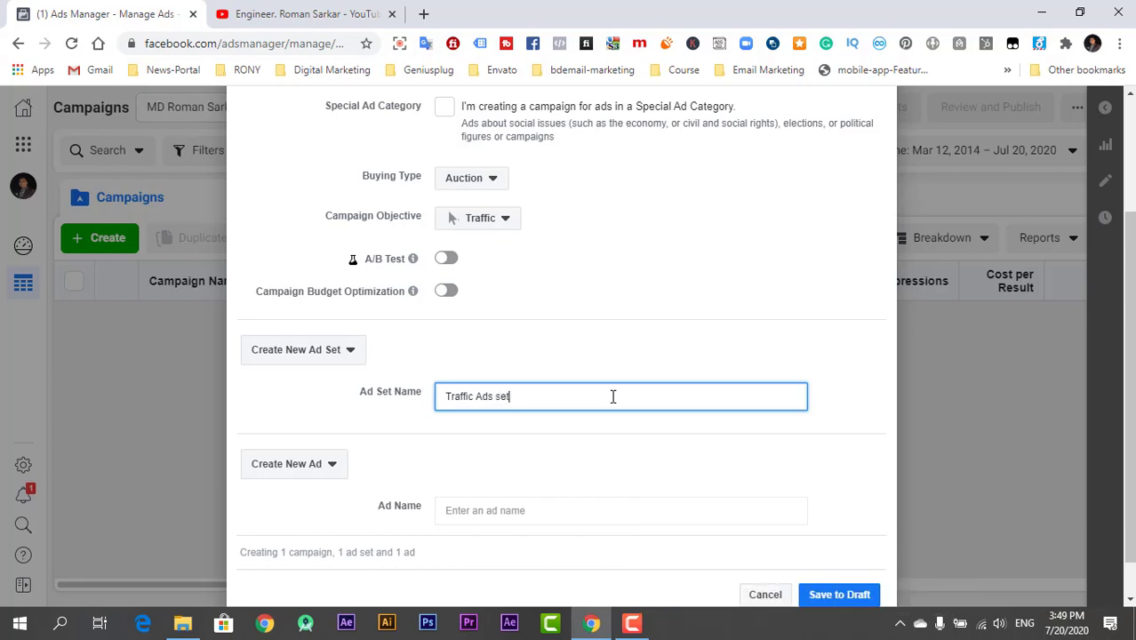
- Name the new ad "Web Traffic" and save the campaign, ad set and ad as a draft
left_click(523, 508)
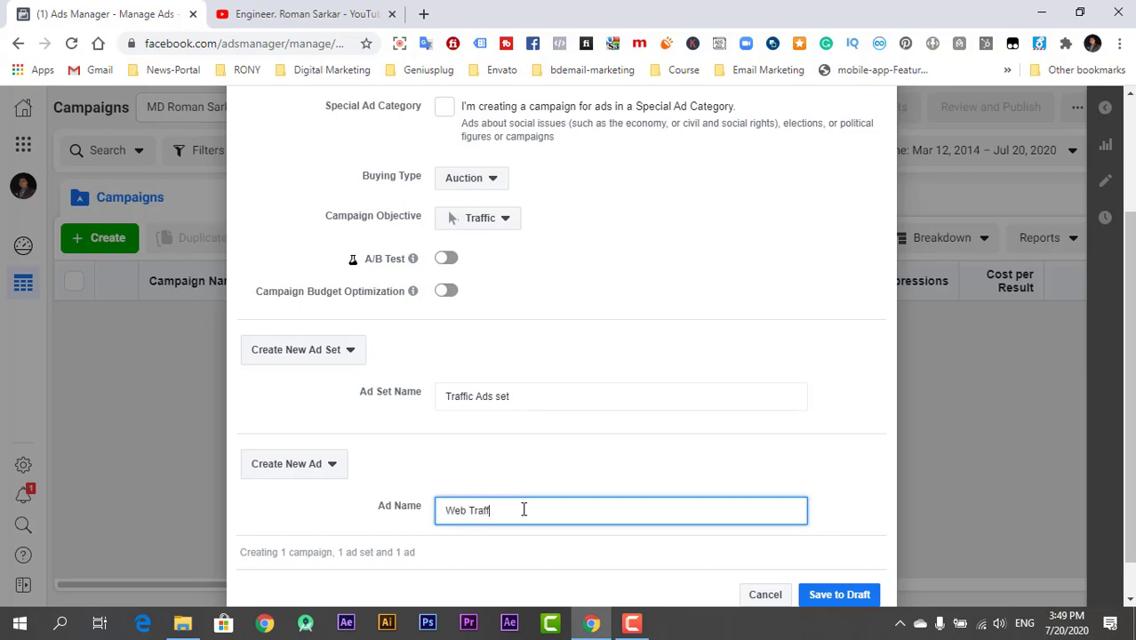
scroll(723, 551, "down", 1)
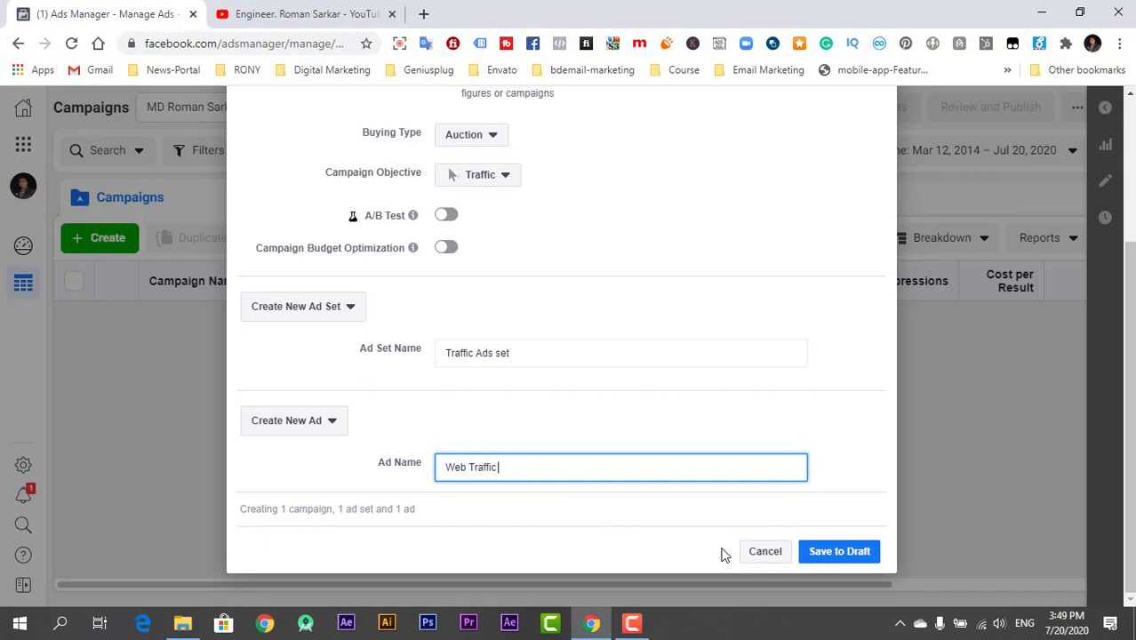
left_click(844, 553)
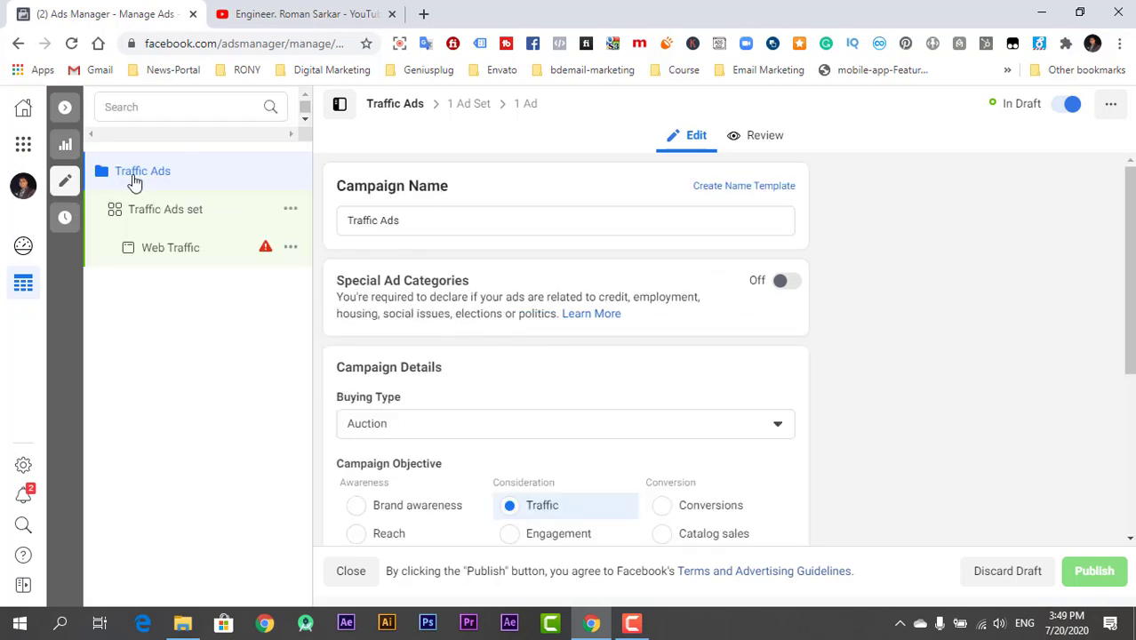
- Review the Traffic Ads campaign's buying type, objective and Campaign Budget Optimization settings
scroll(533, 313, "down", 2)
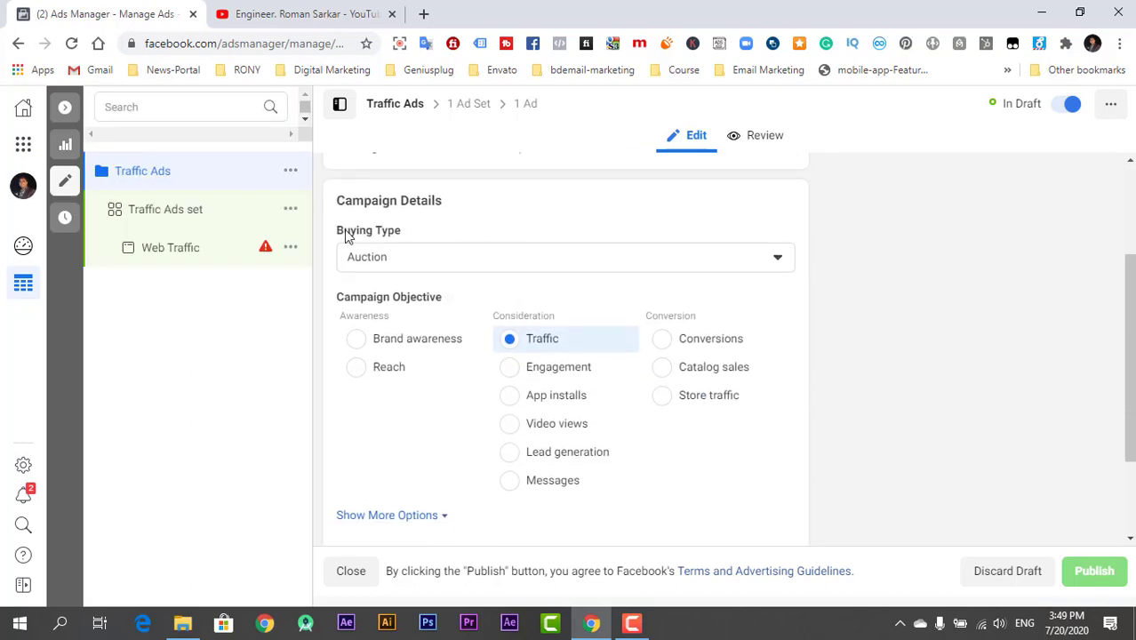
left_click(426, 265)
left_click(444, 294)
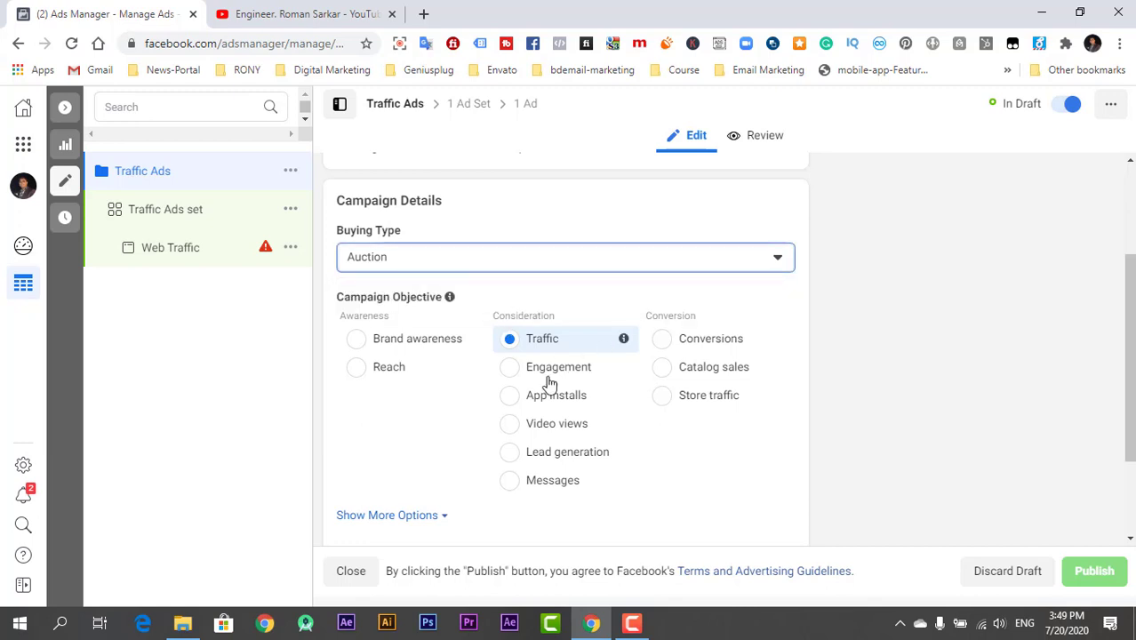
scroll(537, 396, "down", 2)
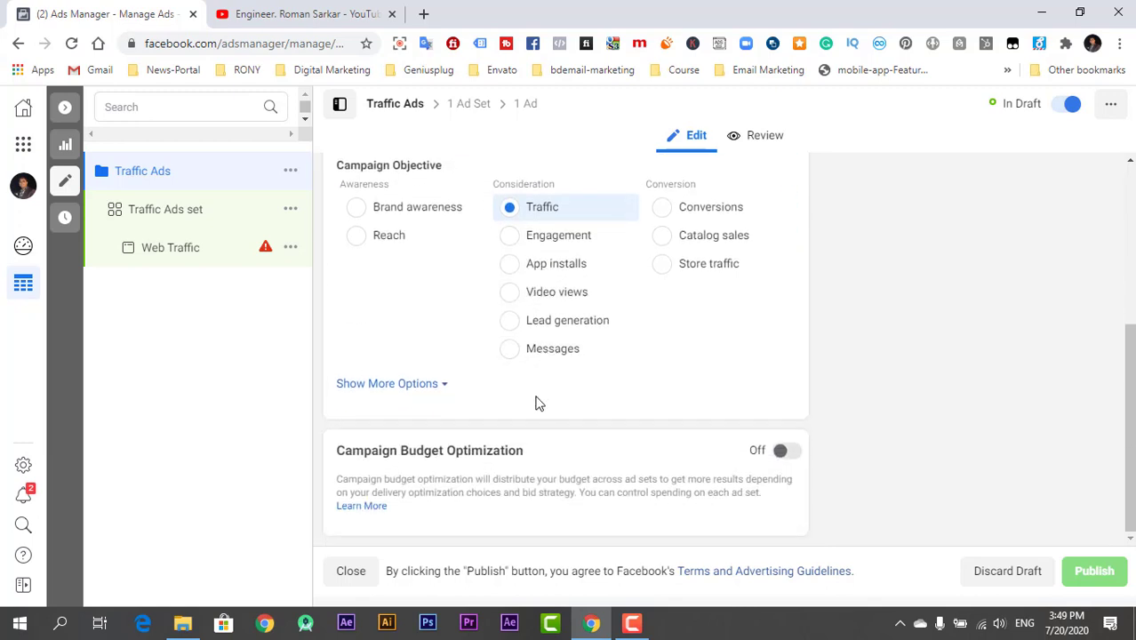
- Open the Traffic Ads set, dismiss the delivery optimization tip, and examine its traffic destination, Dynamic Creative, Offer and budget settings
left_click(153, 216)
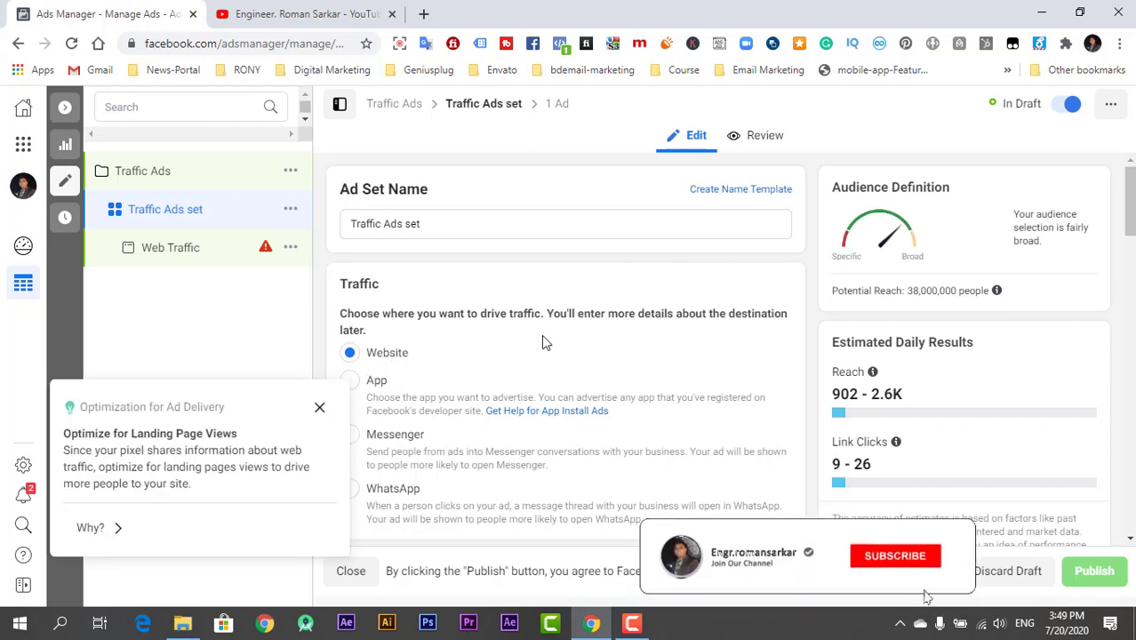
scroll(543, 333, "down", 5)
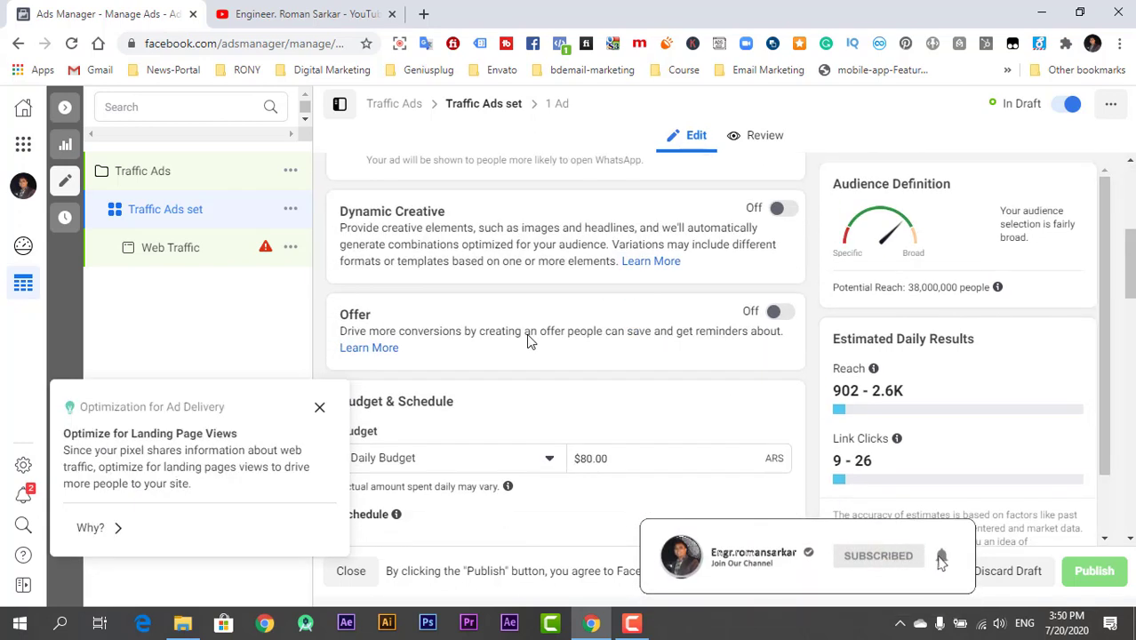
left_click(322, 409)
scroll(443, 338, "up", 2)
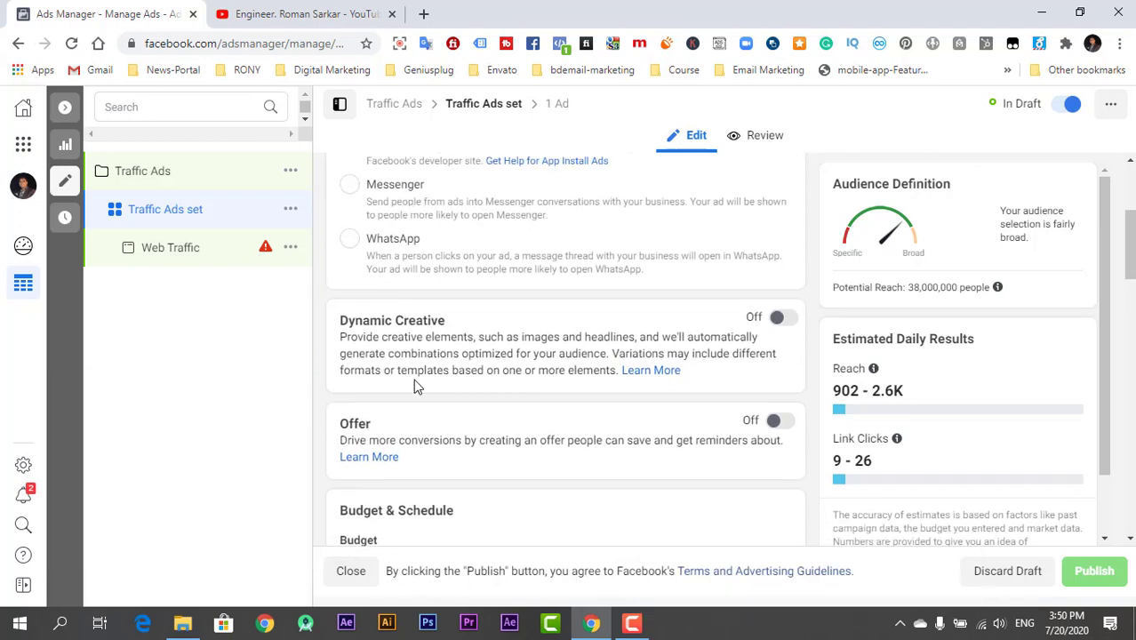
scroll(412, 380, "down", 1)
scroll(412, 380, "down", 1)
scroll(414, 383, "up", 1)
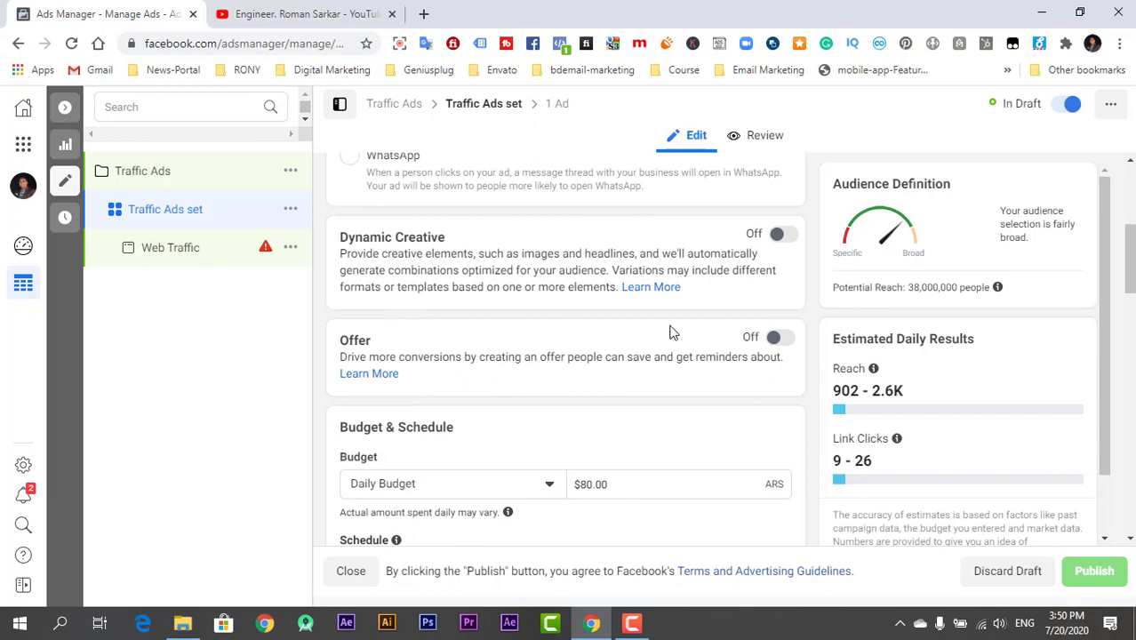
scroll(929, 282, "down", 2)
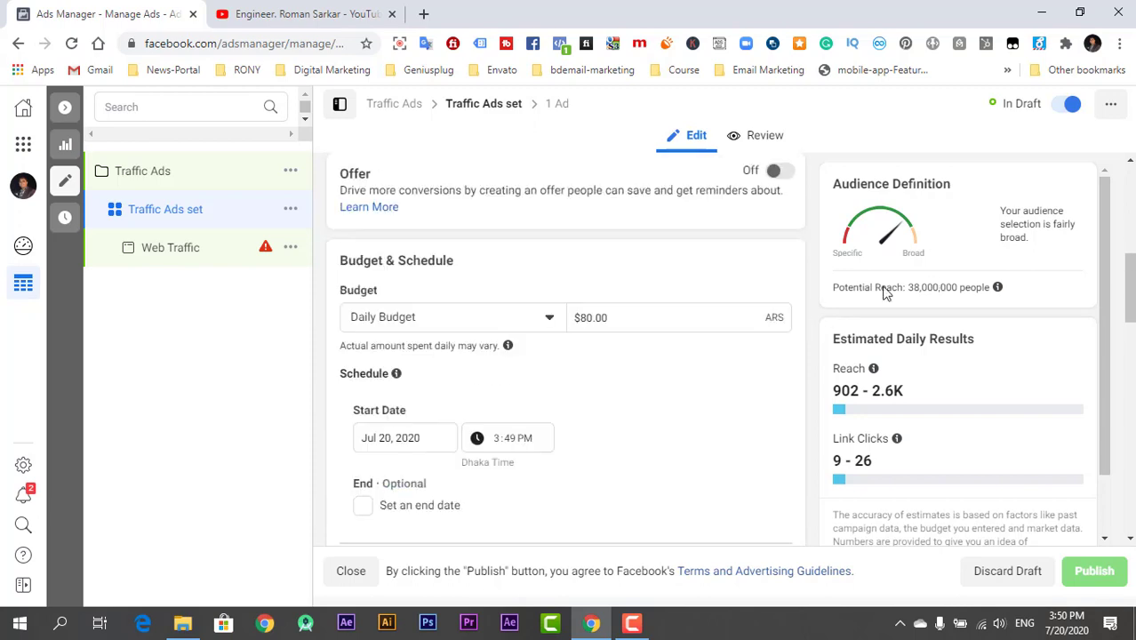
scroll(671, 323, "up", 1)
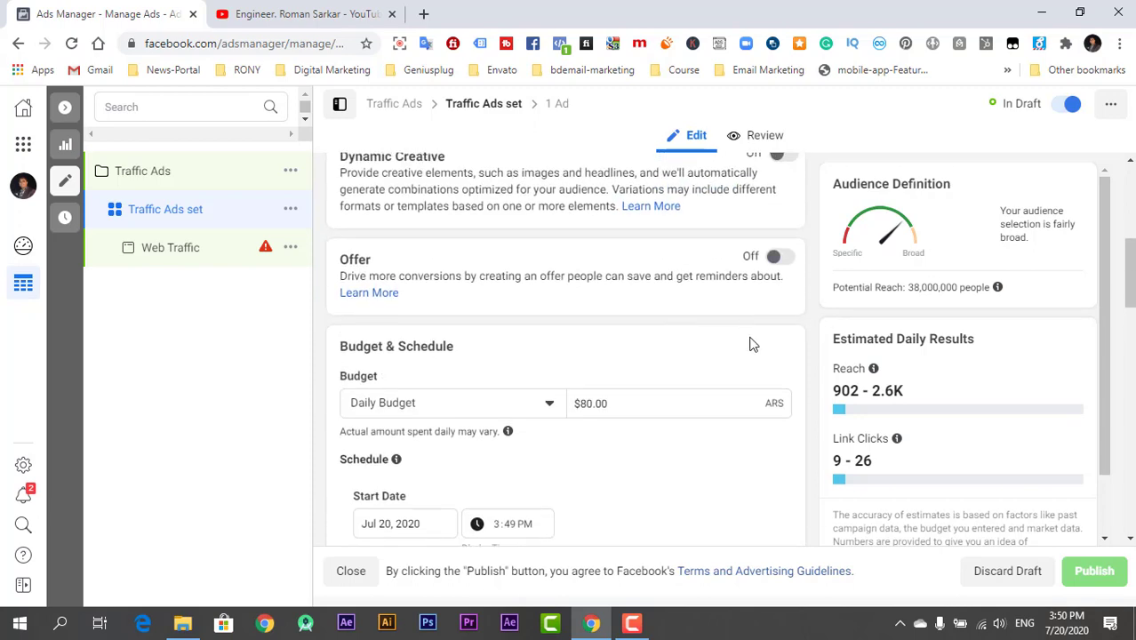
scroll(751, 338, "up", 2)
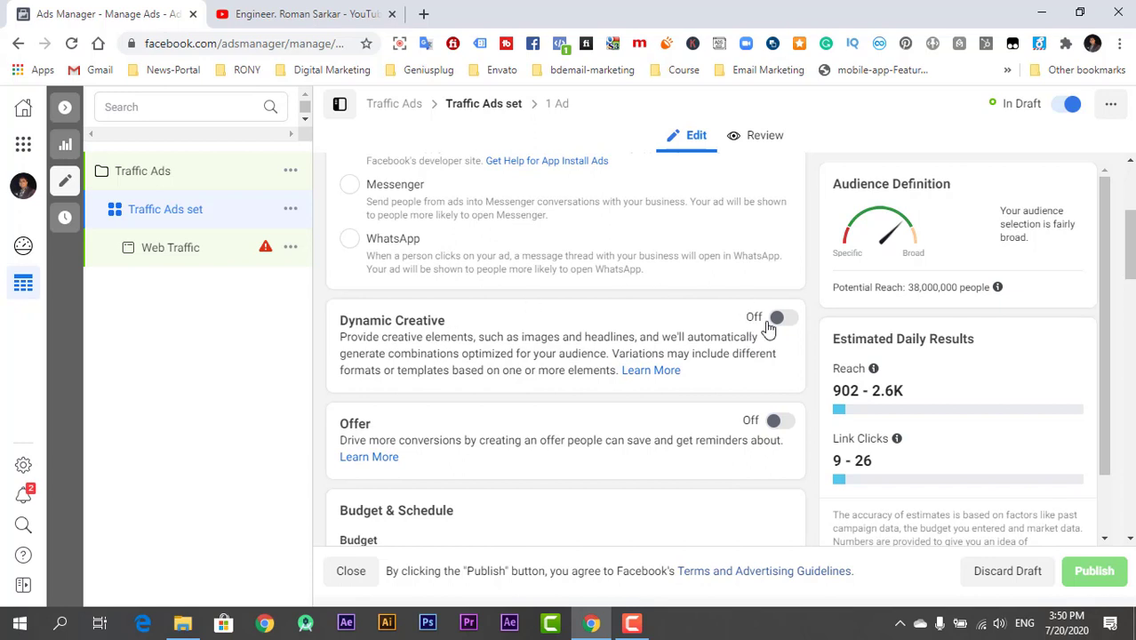
scroll(513, 372, "down", 2)
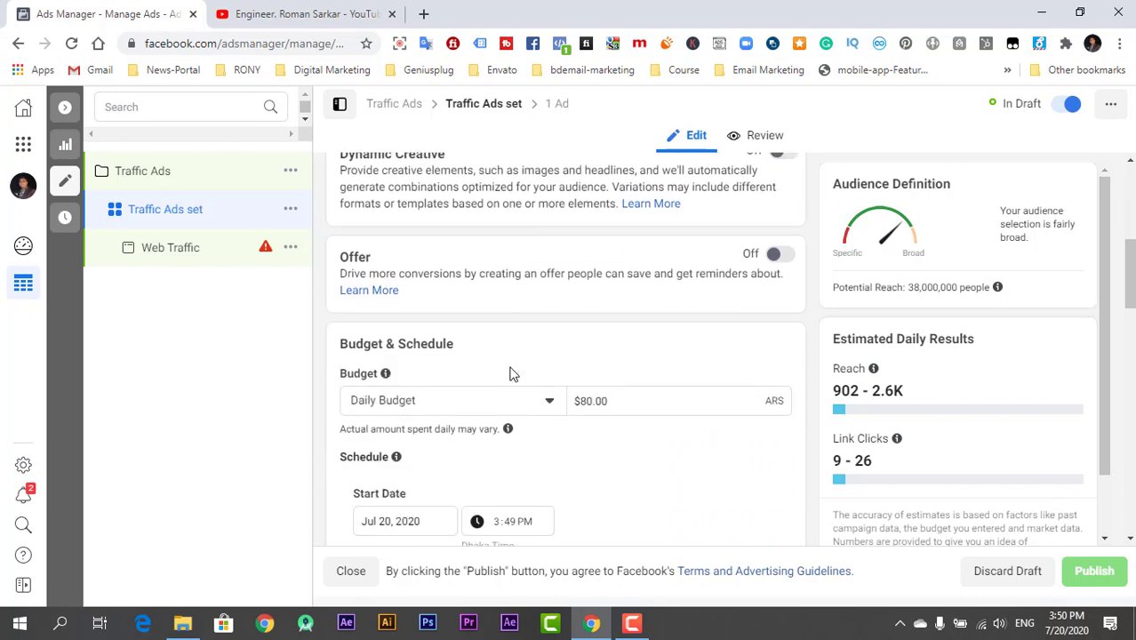
scroll(515, 371, "down", 1)
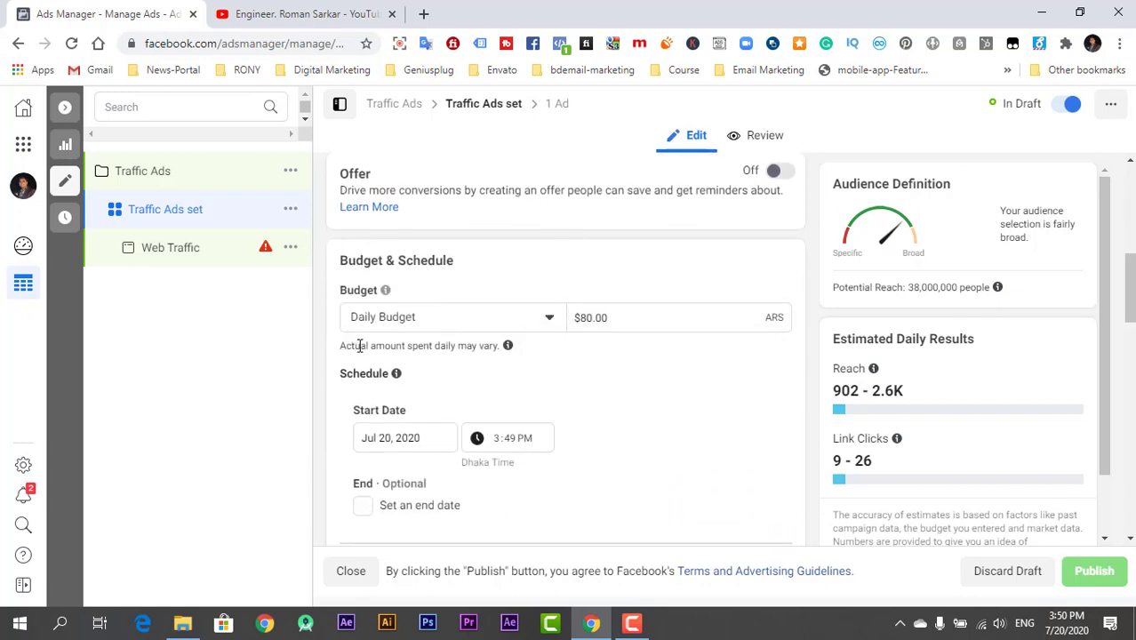
- Check the budget type options, keep Daily Budget, and set the ad set's daily budget to $10 ARS
left_click(520, 318)
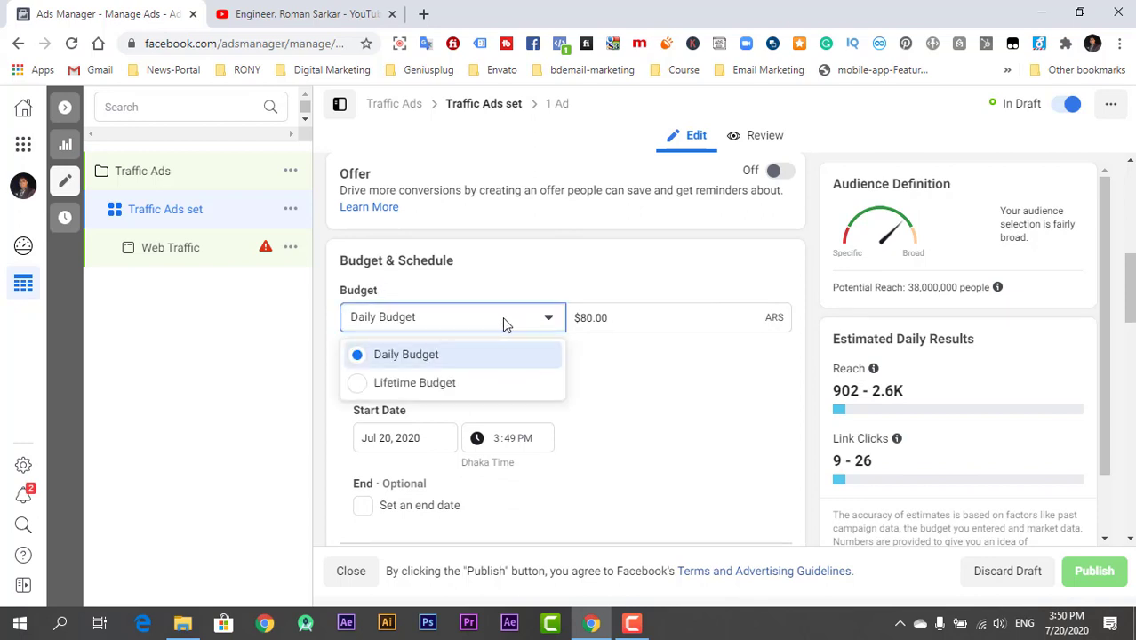
left_click(525, 328)
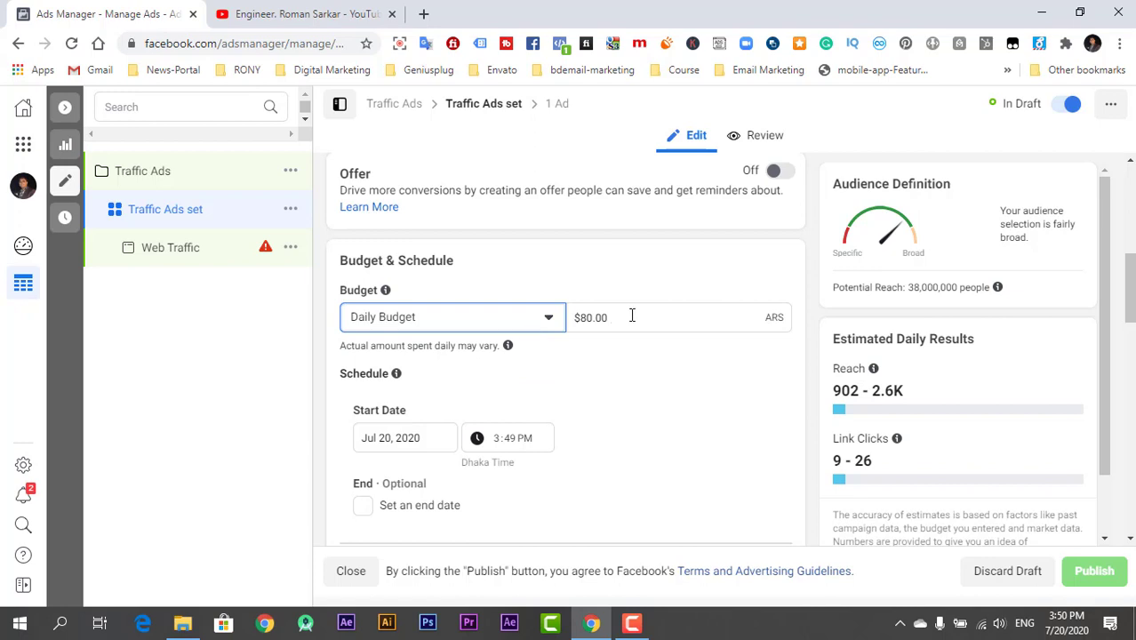
left_click_drag(631, 317, 587, 322)
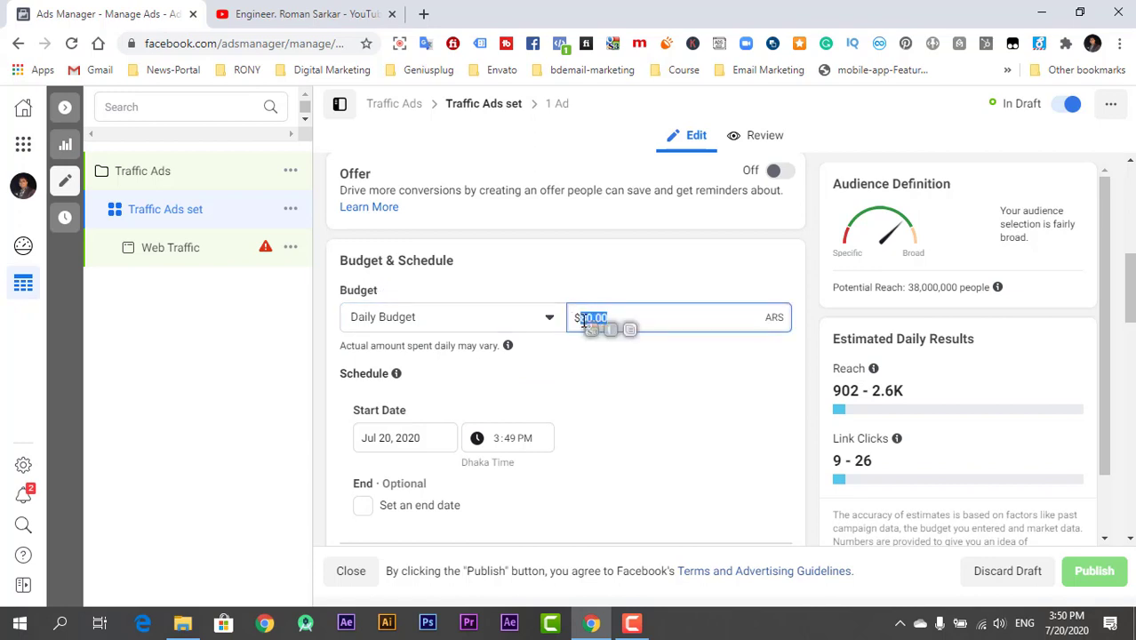
type("10")
left_click(636, 364)
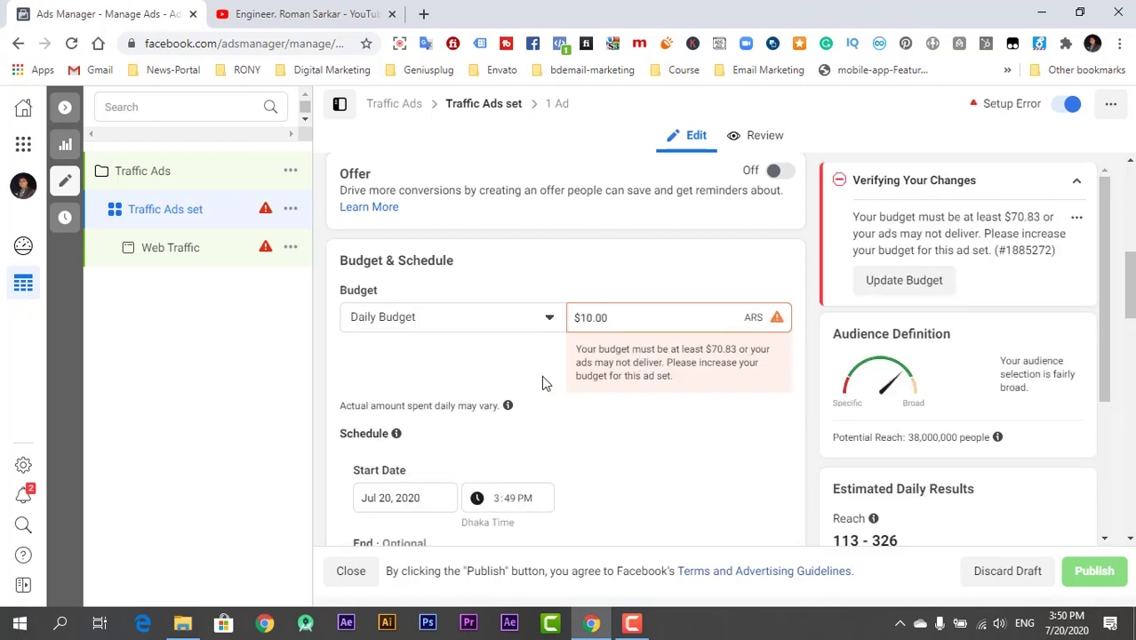
- Set the ad set's daily budget to $50 ARS
left_click_drag(609, 317, 584, 318)
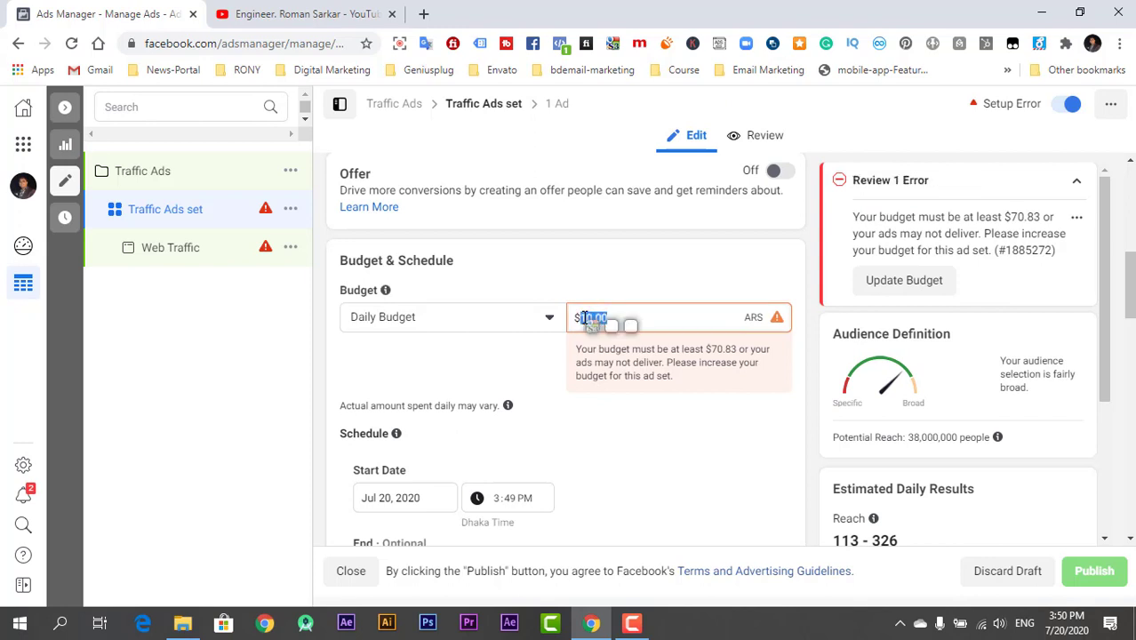
type("50")
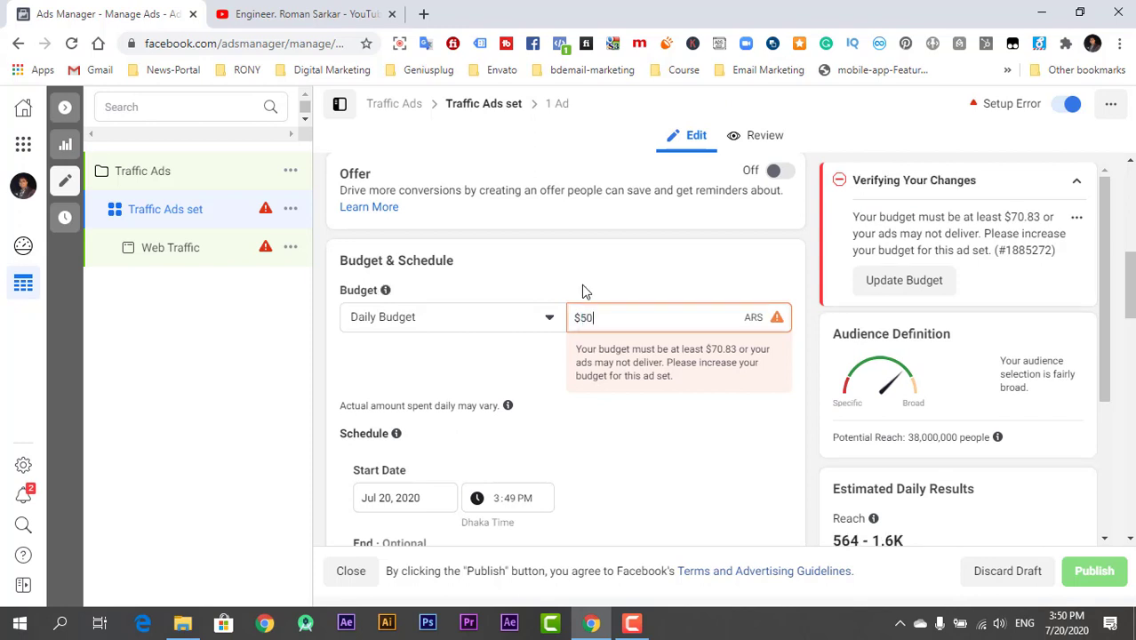
left_click(584, 292)
- Enable the optional end date in the ad set's schedule and turn it off again
scroll(486, 431, "down", 1)
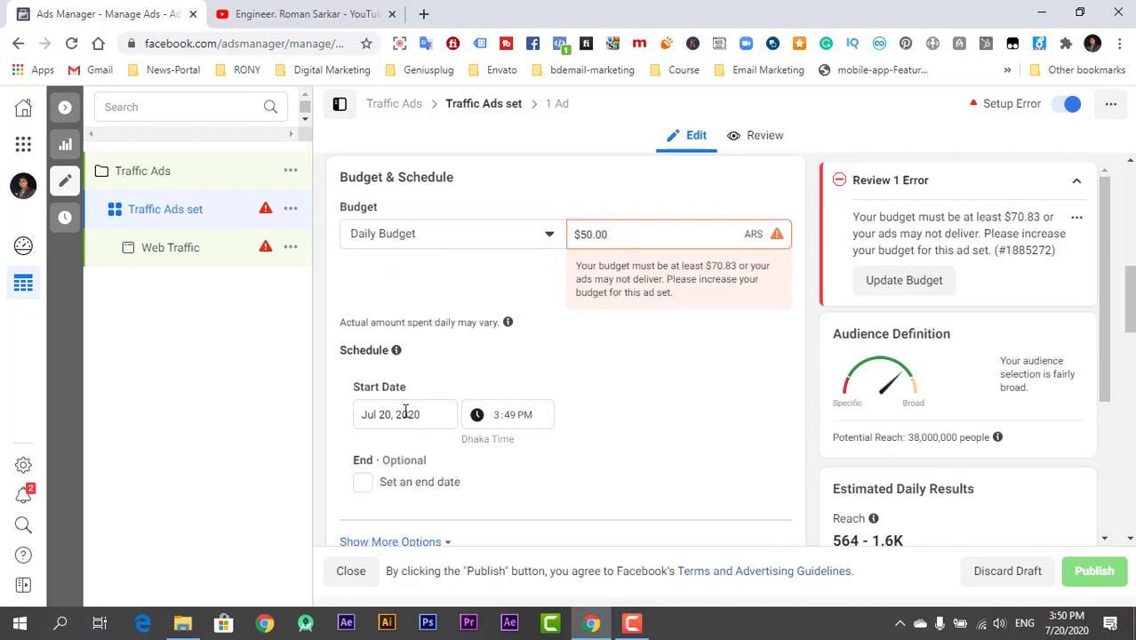
scroll(423, 358, "down", 1)
left_click(364, 399)
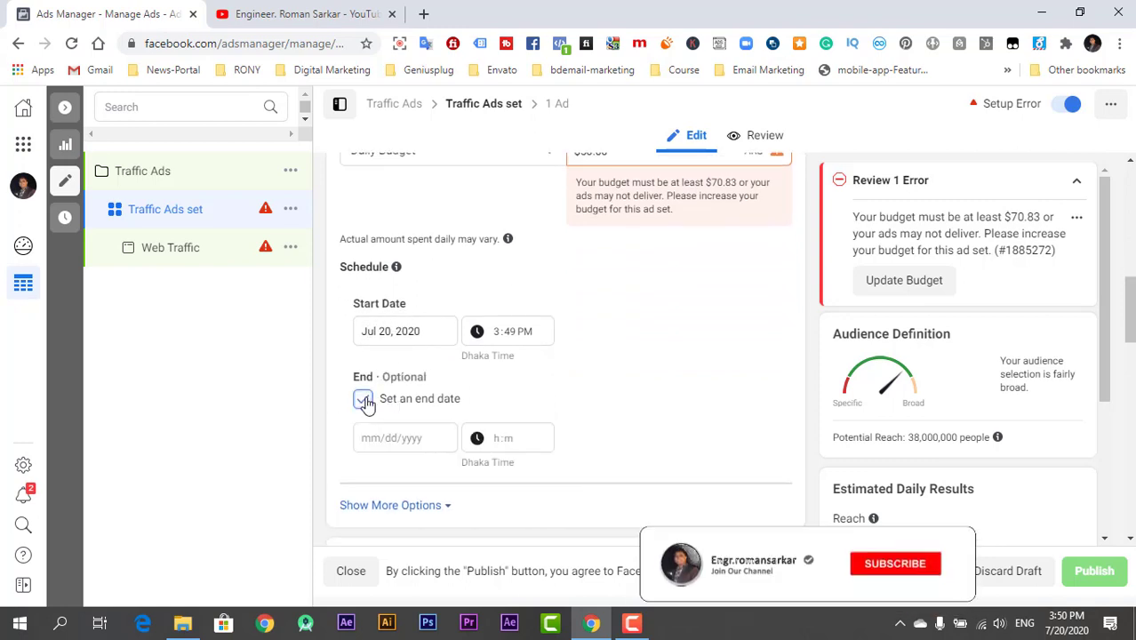
left_click(363, 399)
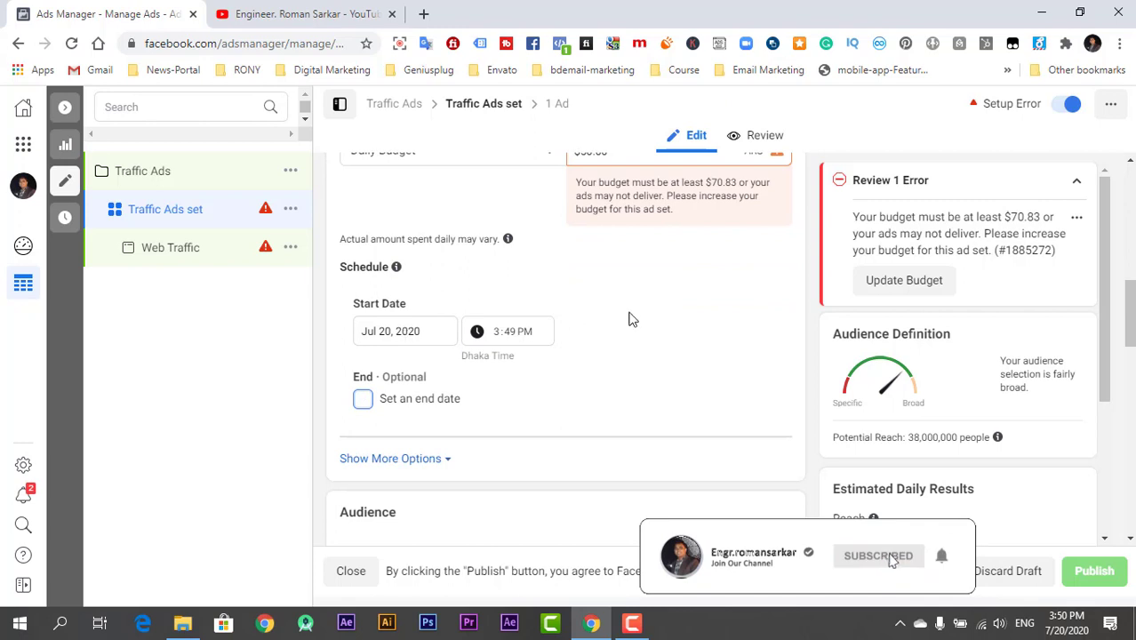
- Set the ad set's daily budget to $100 ARS
scroll(628, 319, "up", 1)
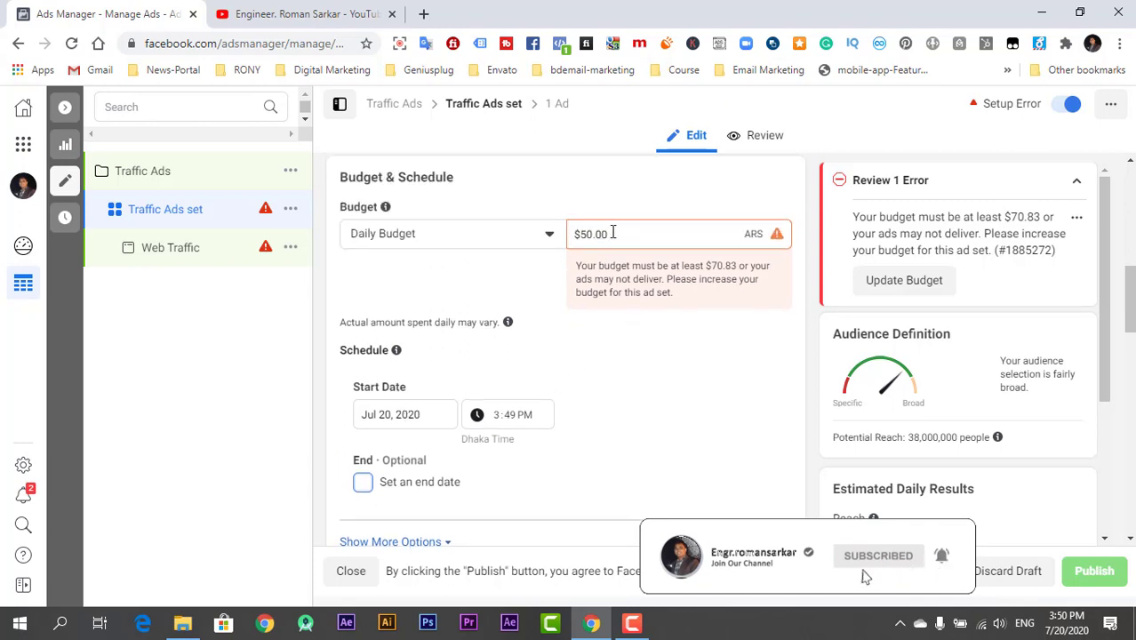
left_click_drag(610, 233, 582, 233)
type("1")
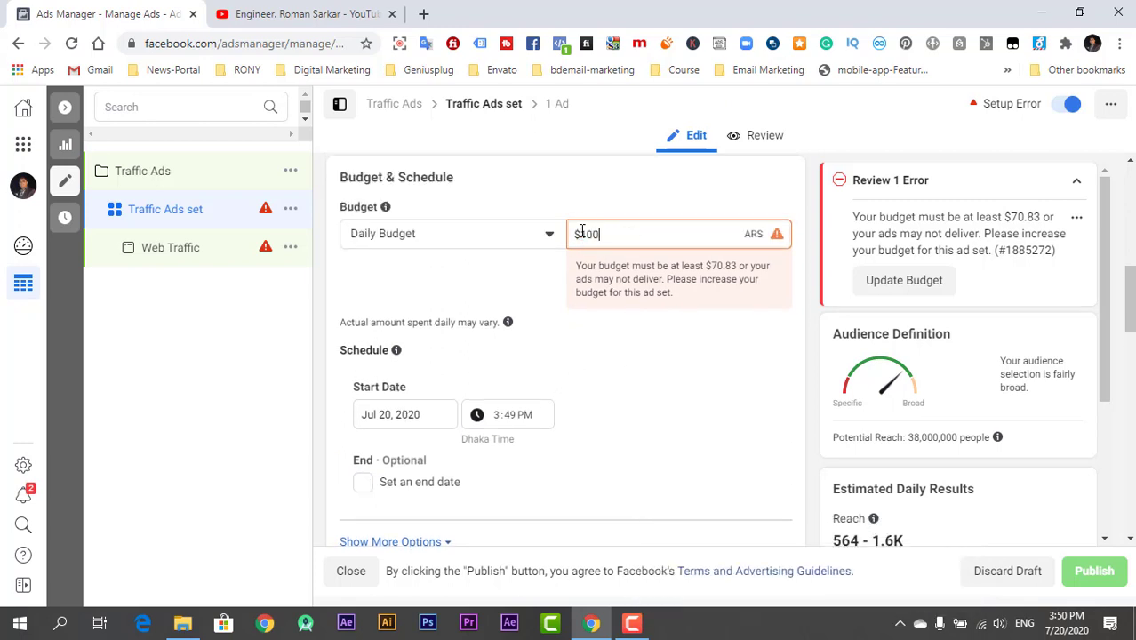
left_click(620, 388)
- Apply the saved audience "text", look over its targeting, and switch back to creating a new audience
scroll(616, 388, "down", 2)
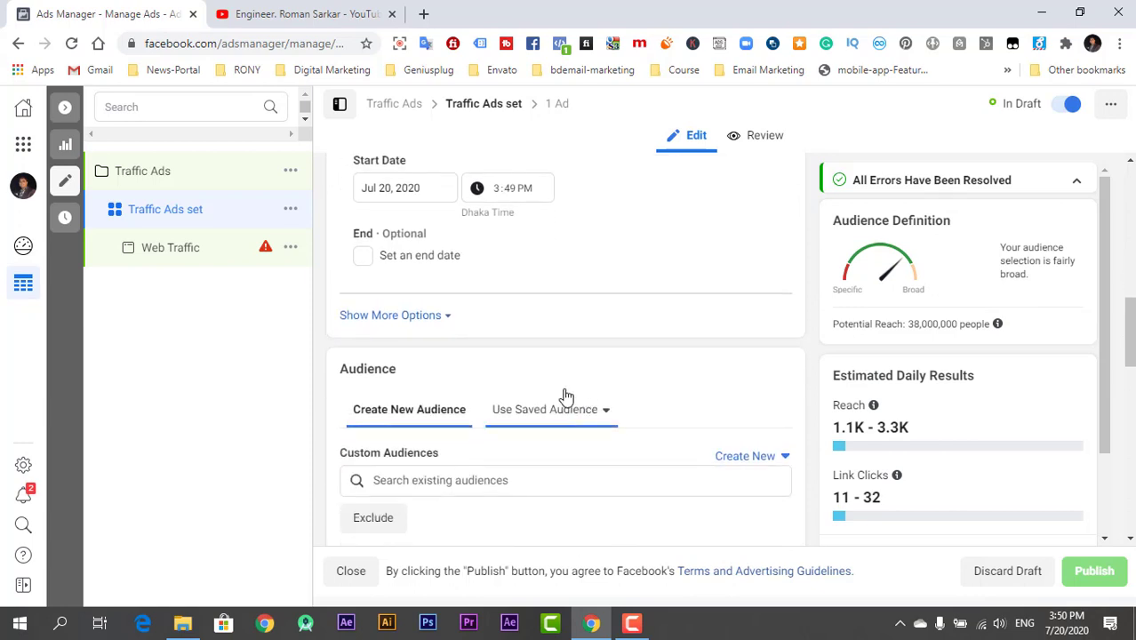
scroll(509, 425, "down", 2)
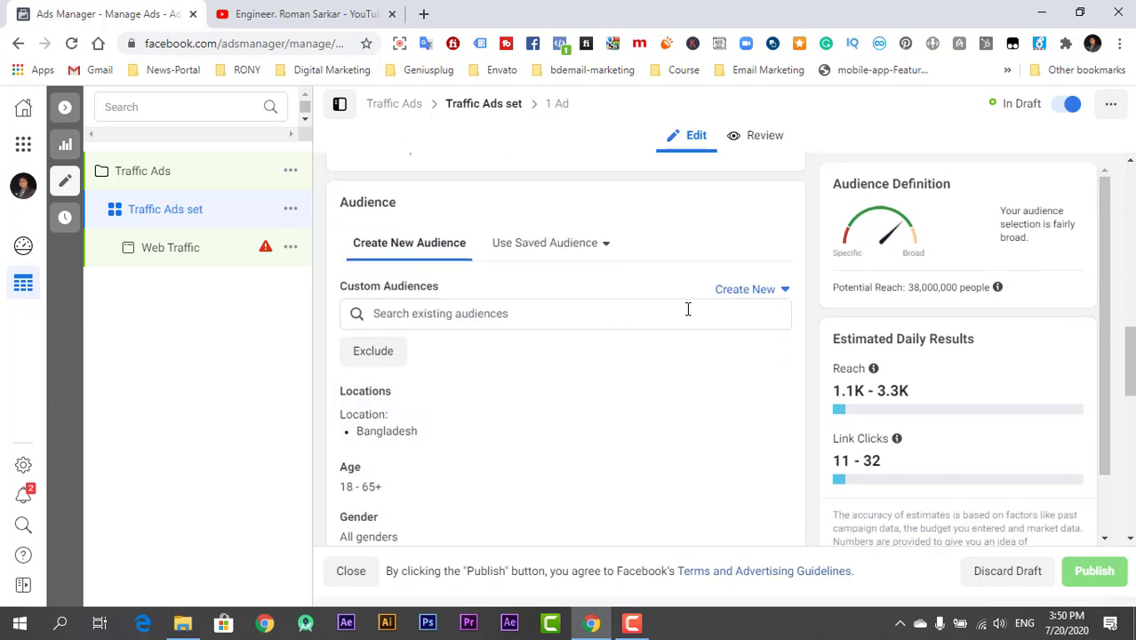
left_click(585, 245)
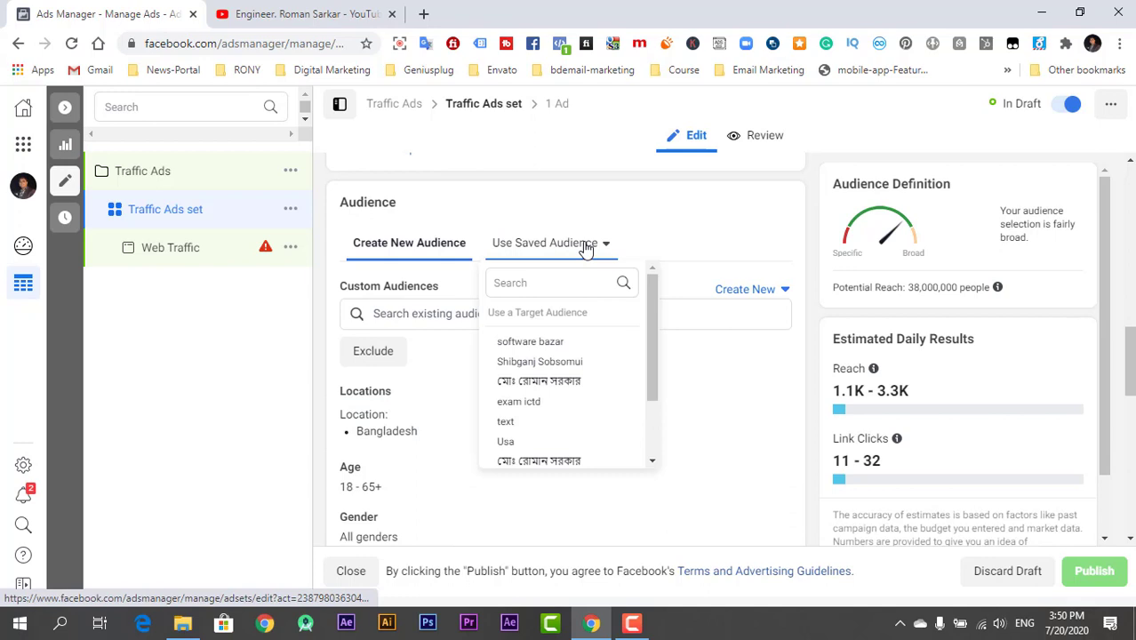
left_click(585, 428)
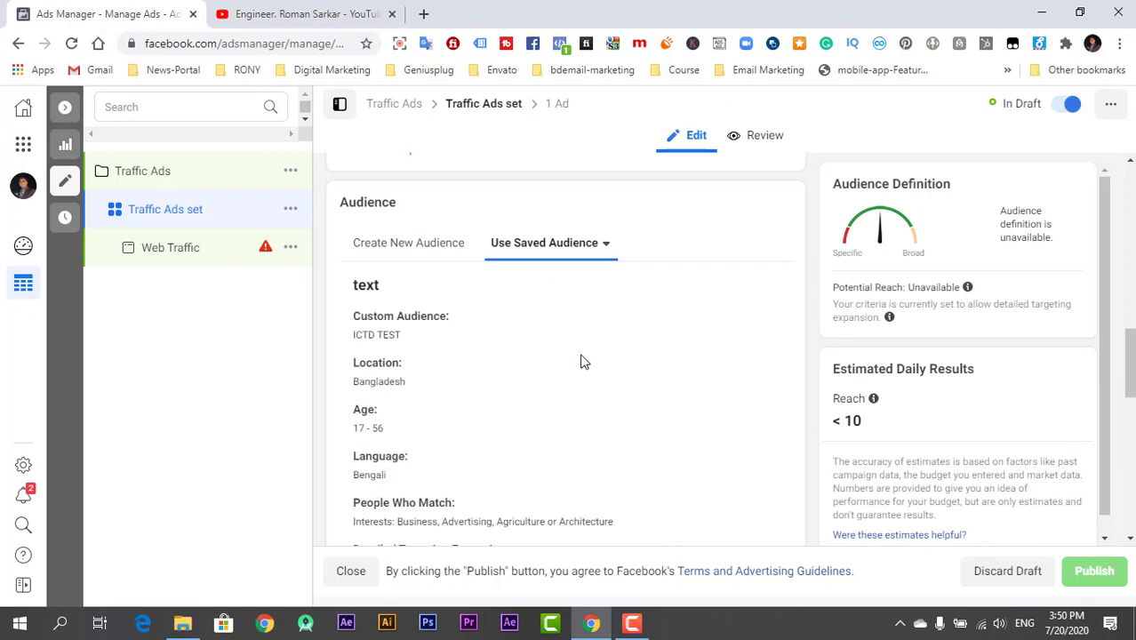
scroll(584, 361, "down", 1)
scroll(584, 361, "up", 1)
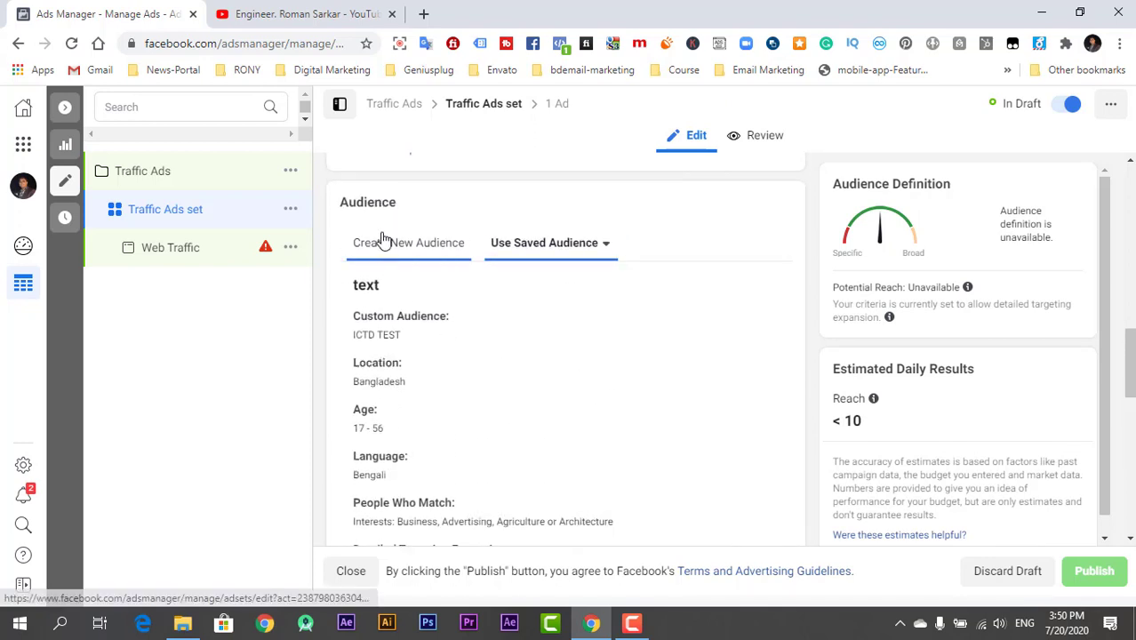
left_click(388, 257)
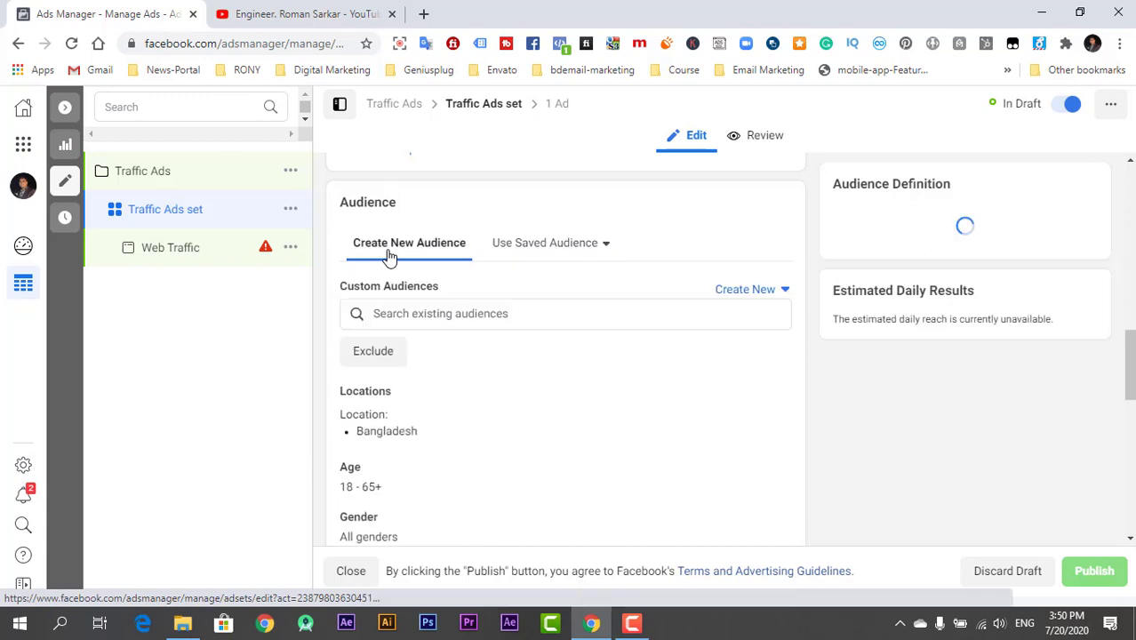
- Look over the source options for creating a new Custom Audience and close them without creating one
left_click(436, 316)
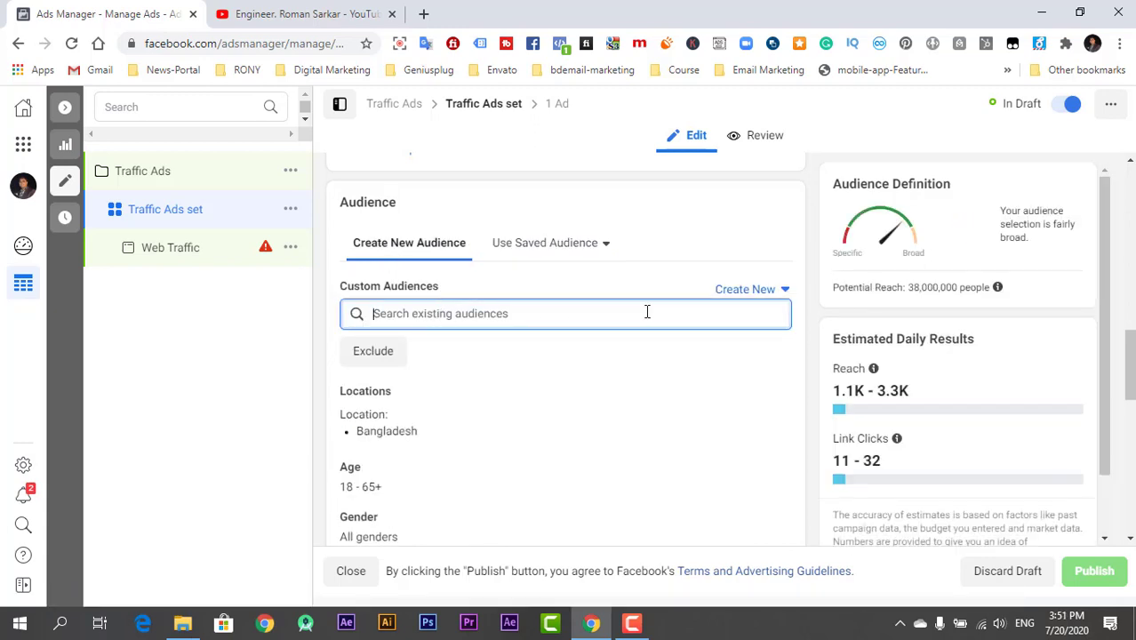
left_click(745, 293)
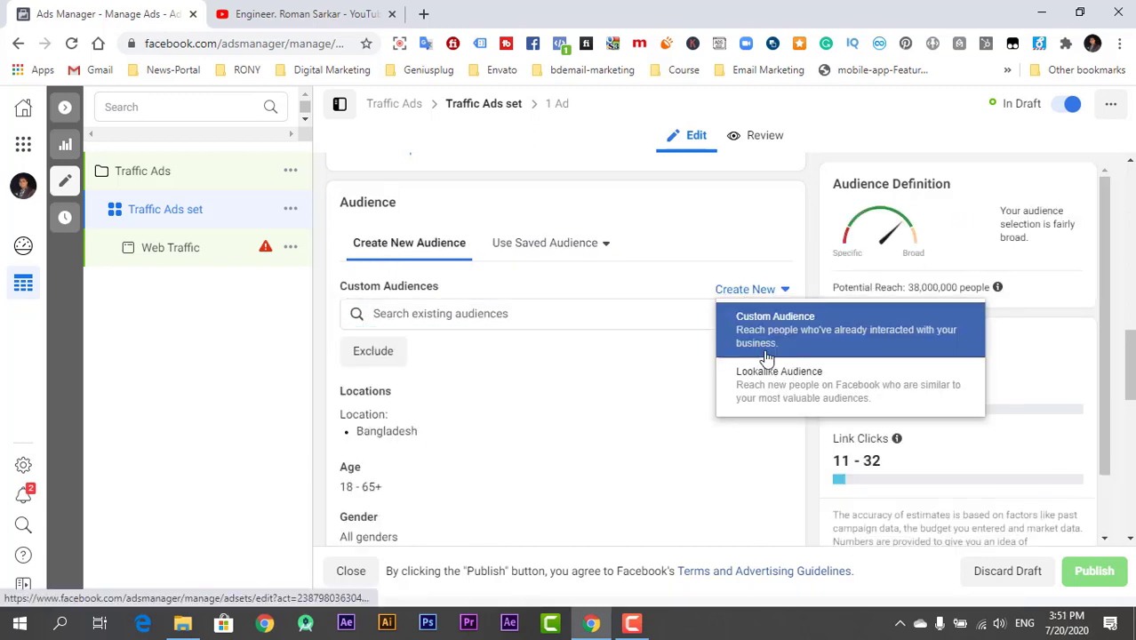
left_click(766, 330)
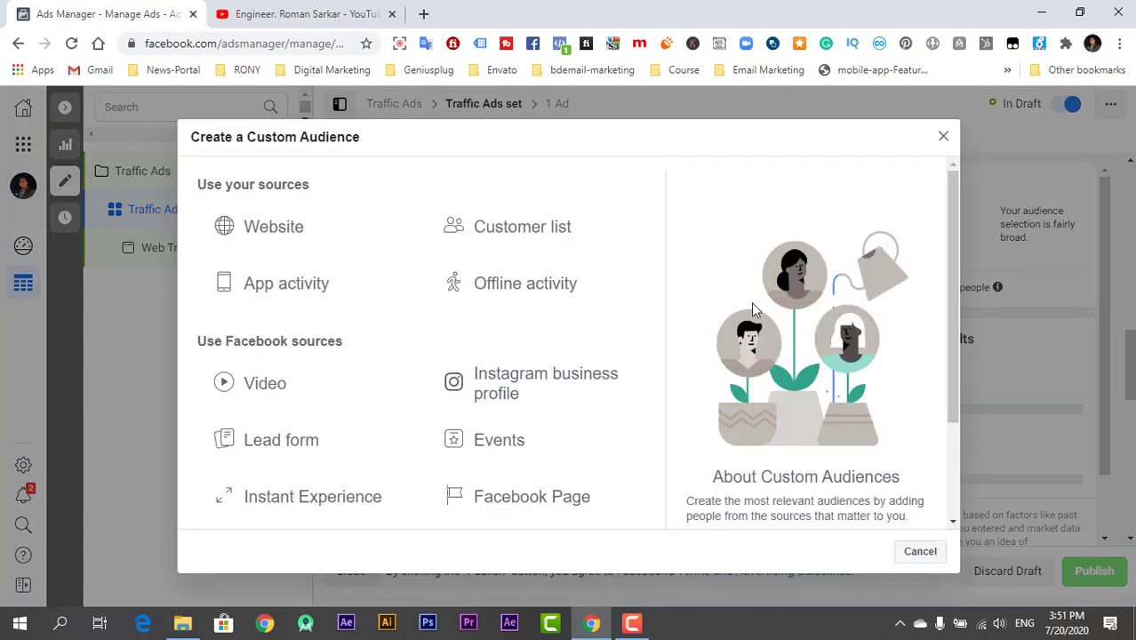
left_click(943, 141)
- Change the audience location to the city Dhaka, Dhaka Division, Bangladesh
scroll(631, 396, "down", 2)
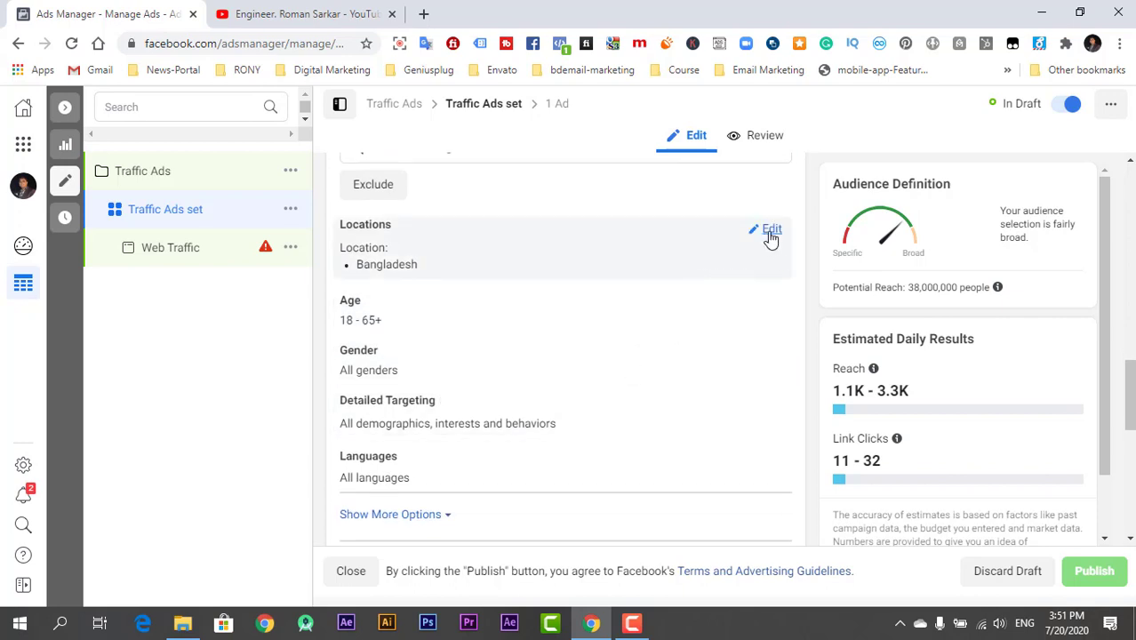
left_click(769, 230)
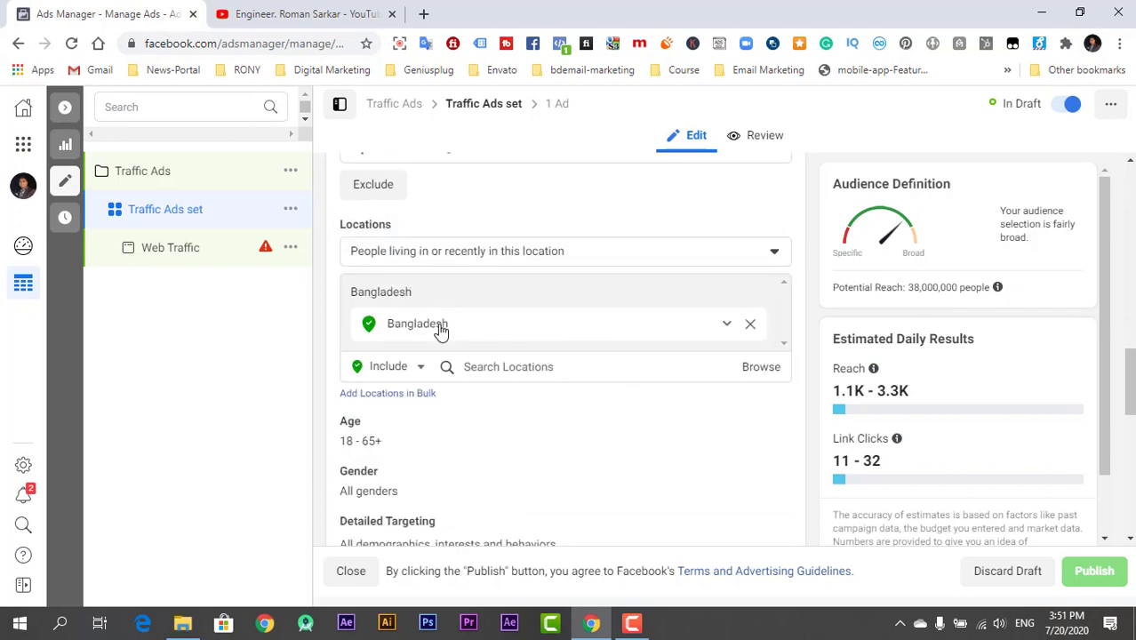
left_click(491, 364)
type("D")
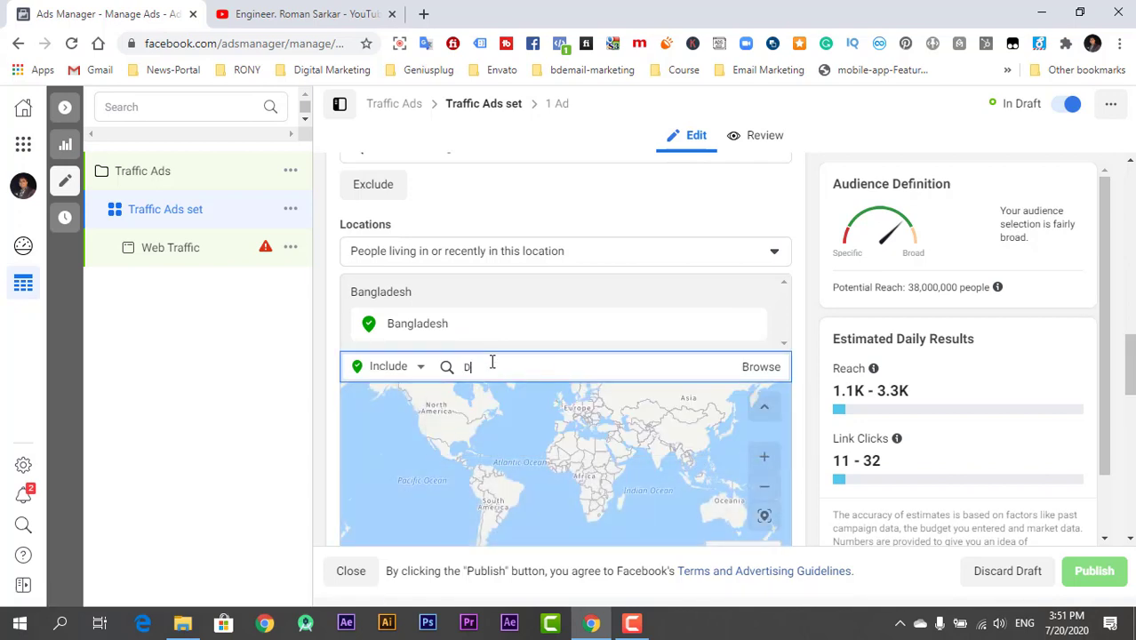
type("haka")
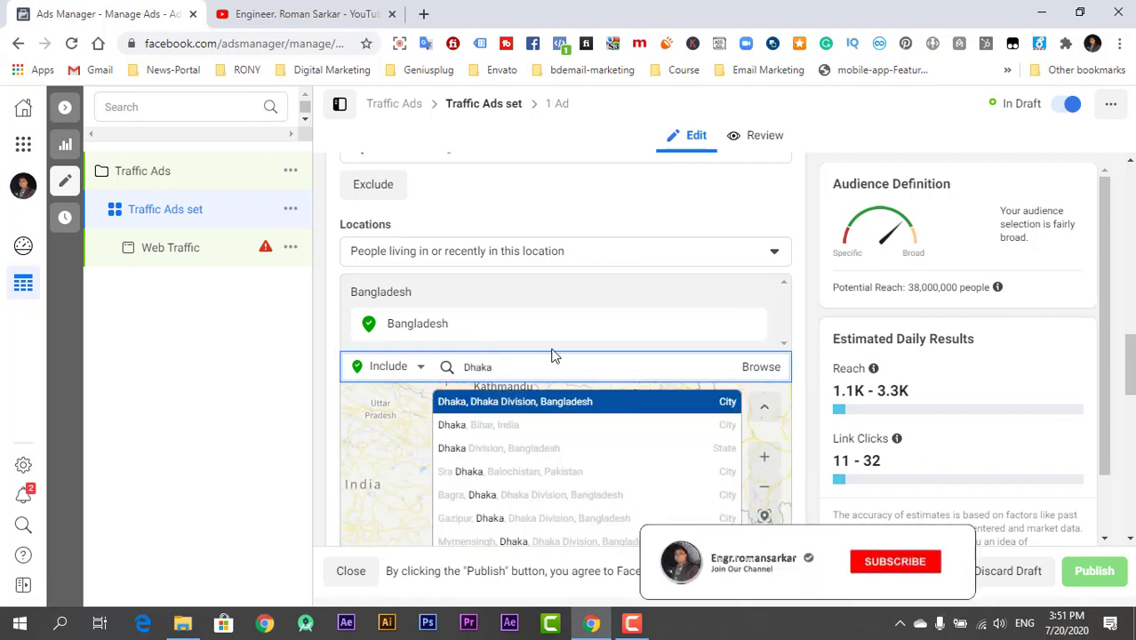
left_click(515, 401)
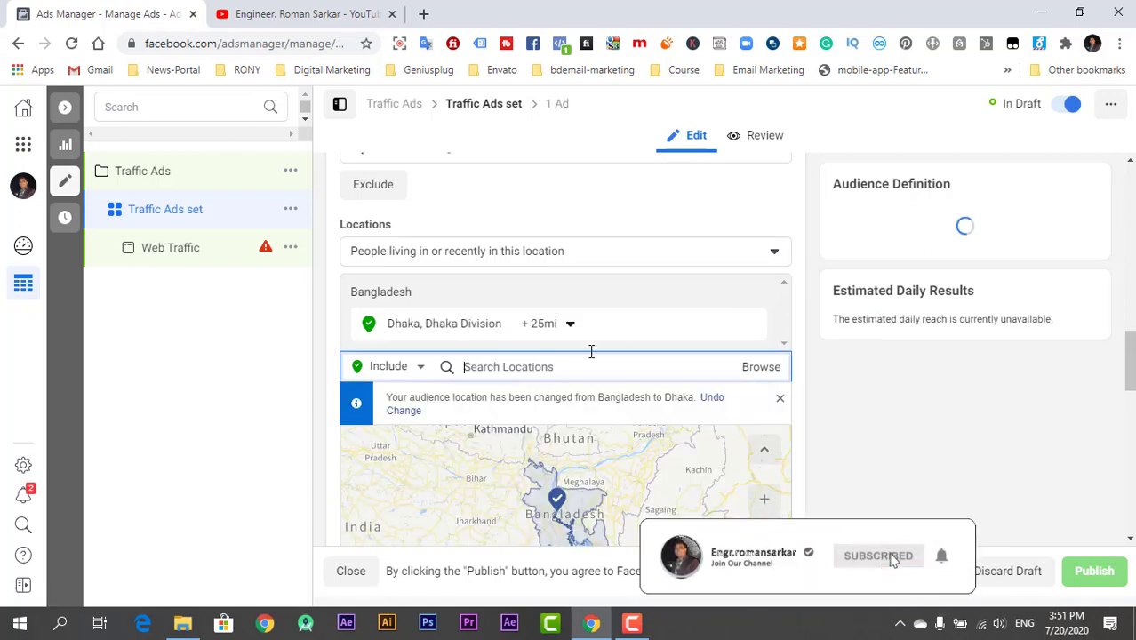
- Examine the Dhaka map radius, the remaining audience settings, the placements, and the optimization and delivery options
scroll(802, 336, "down", 6)
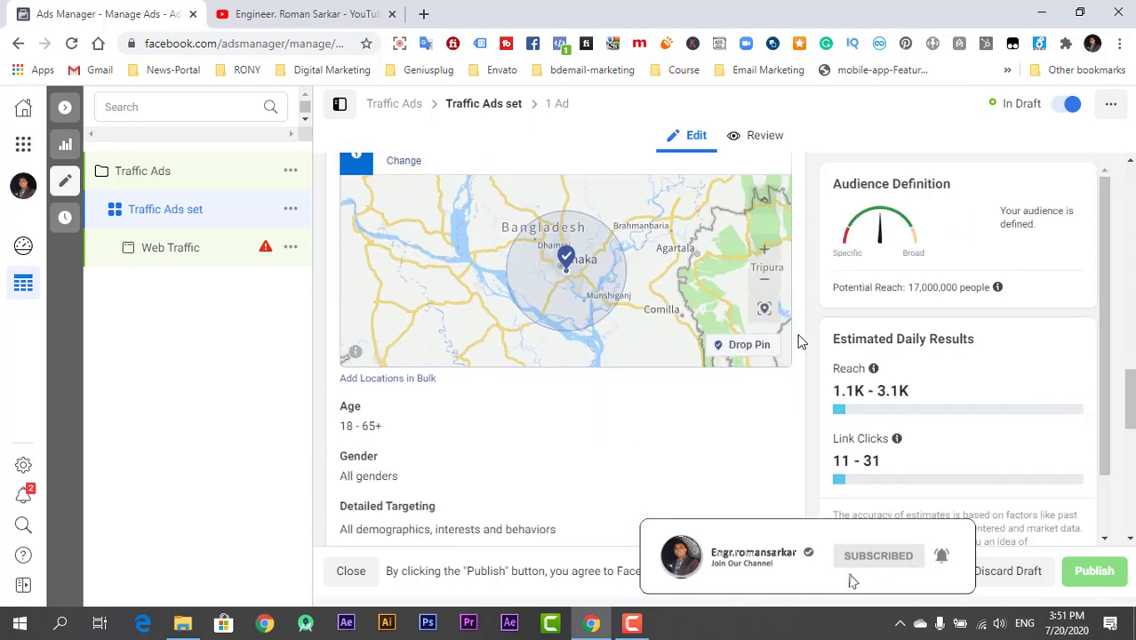
scroll(612, 335, "up", 1)
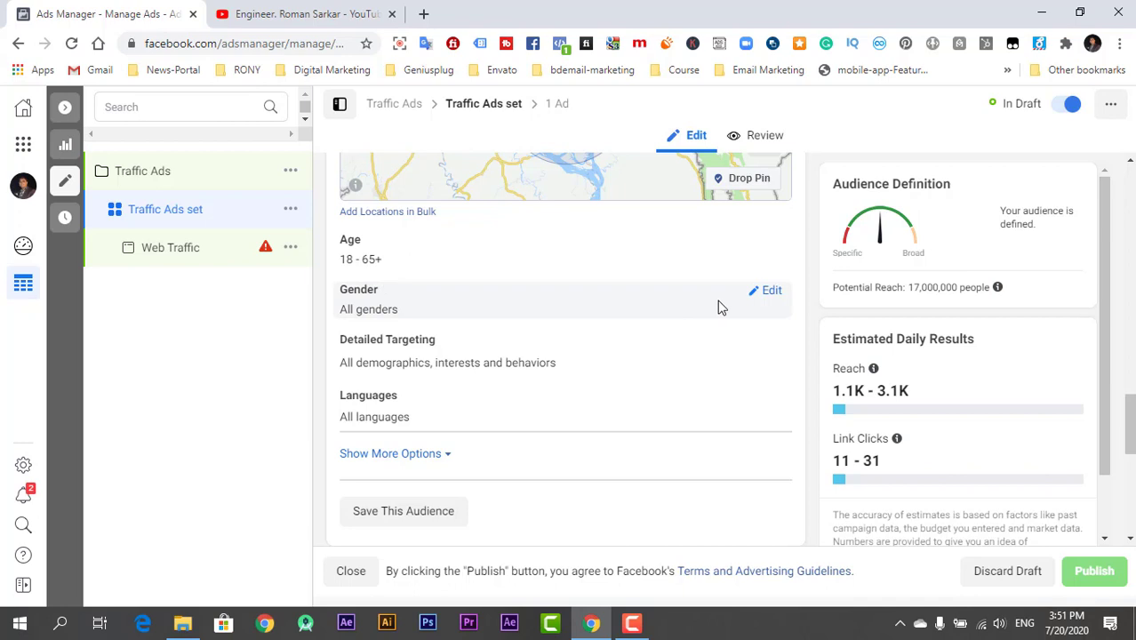
scroll(675, 373, "down", 2)
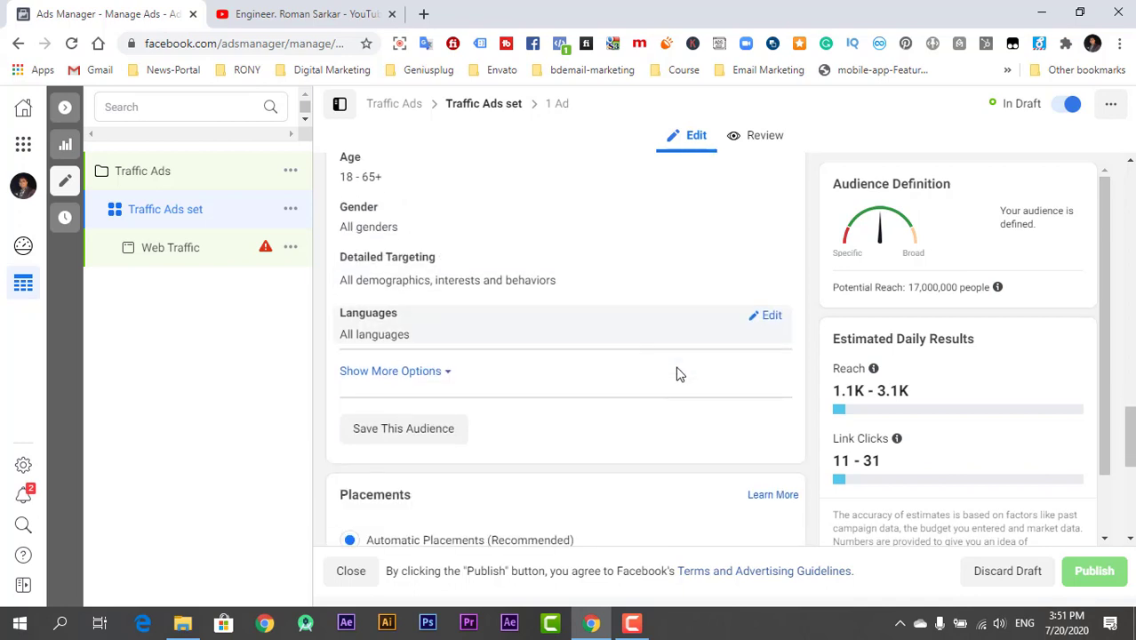
scroll(462, 407, "down", 1)
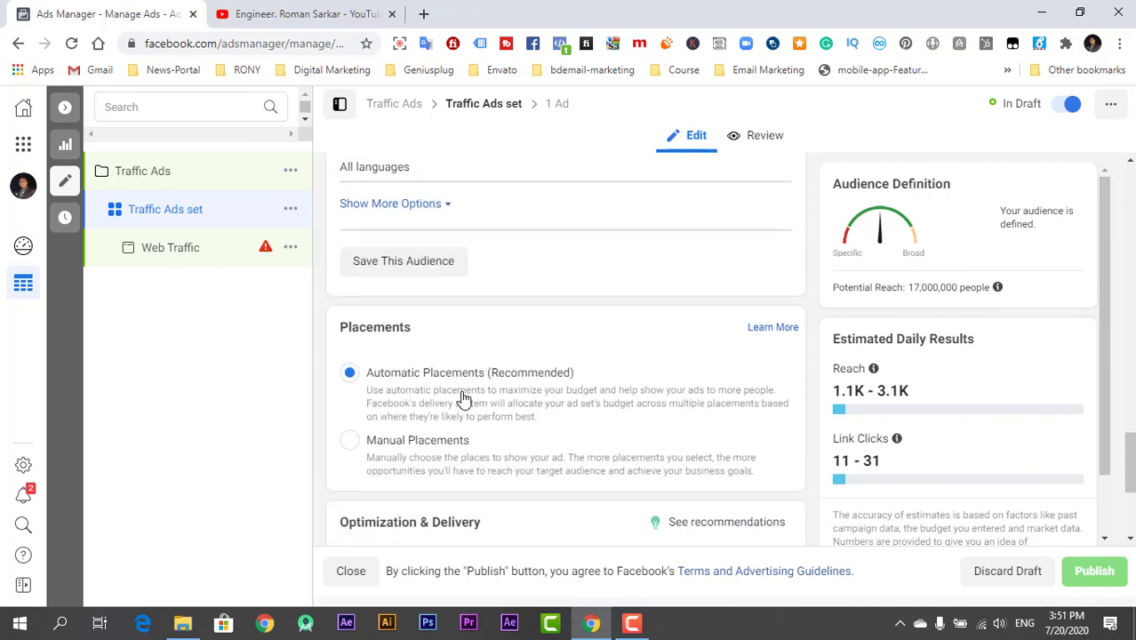
scroll(627, 317, "down", 2)
scroll(626, 317, "down", 2)
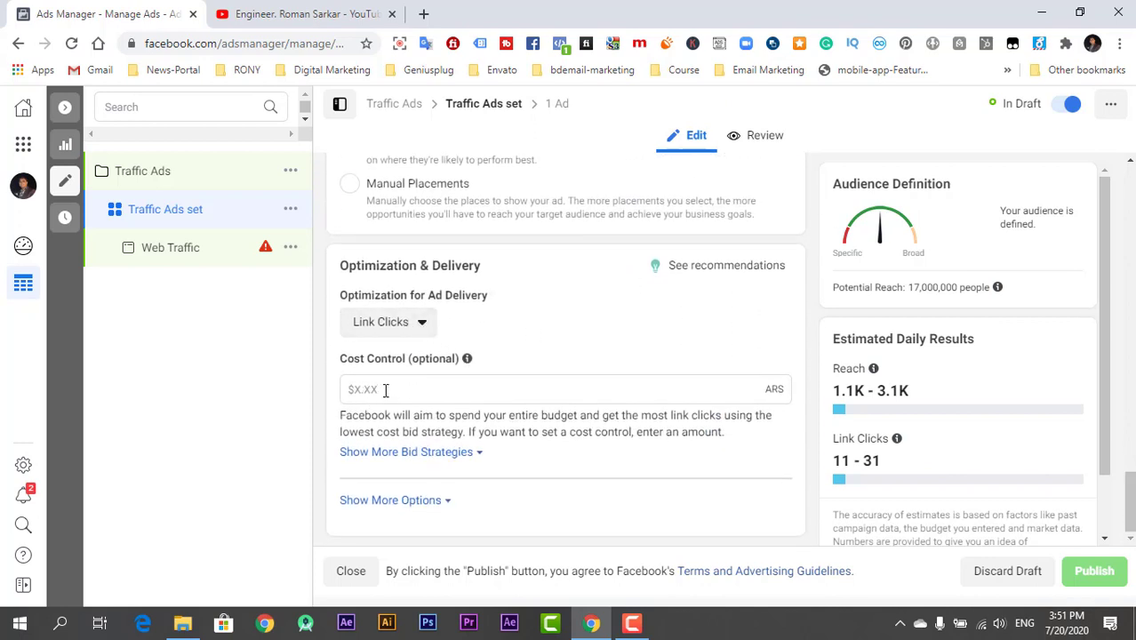
scroll(385, 389, "up", 3)
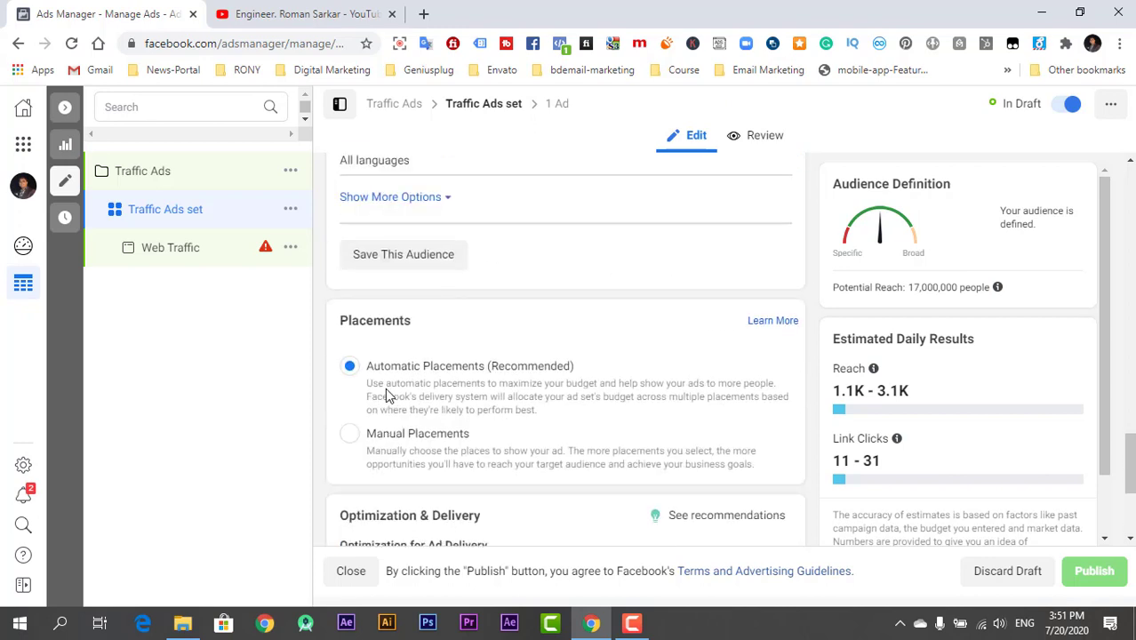
scroll(451, 294, "down", 3)
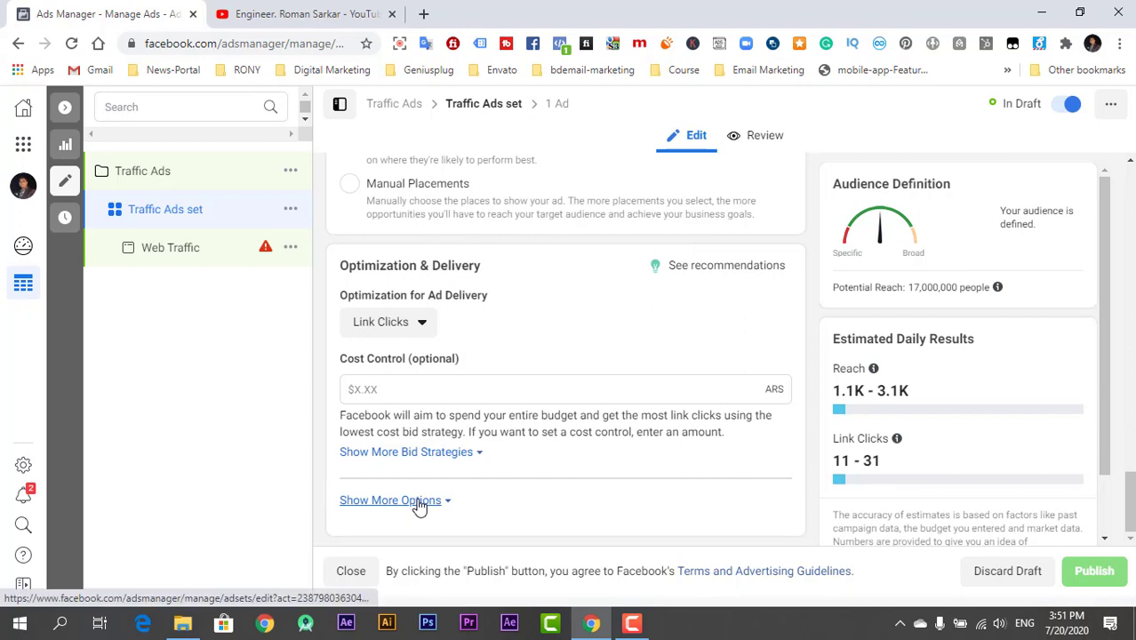
scroll(582, 329, "up", 2)
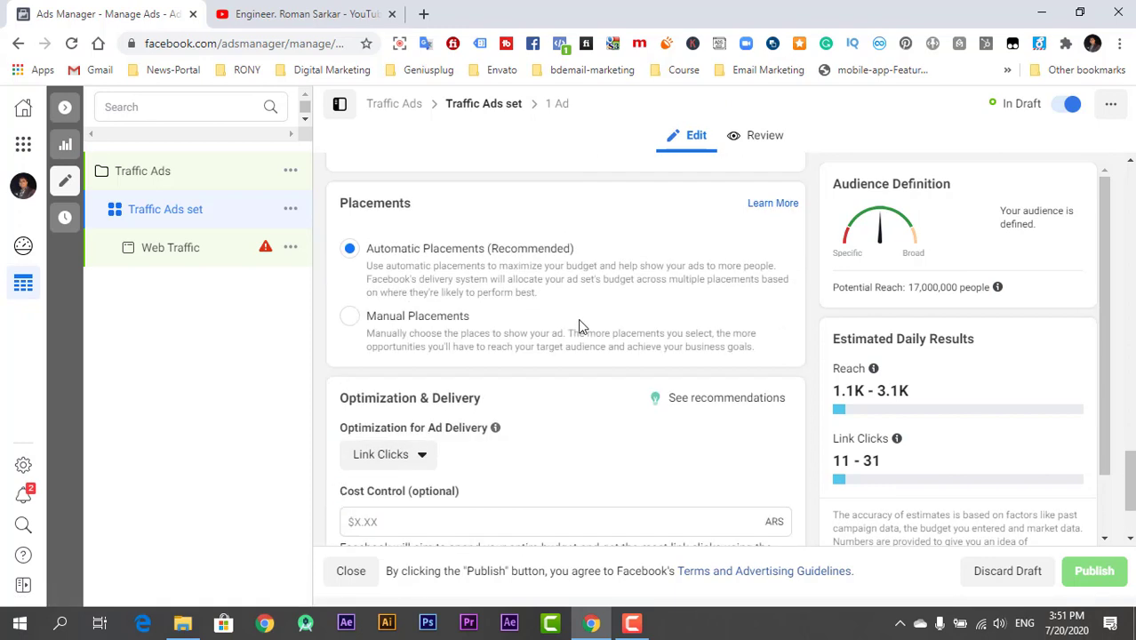
- Open the Web Traffic ad, look through the available Facebook Pages and select AliExpress Importer as its identity
left_click(155, 266)
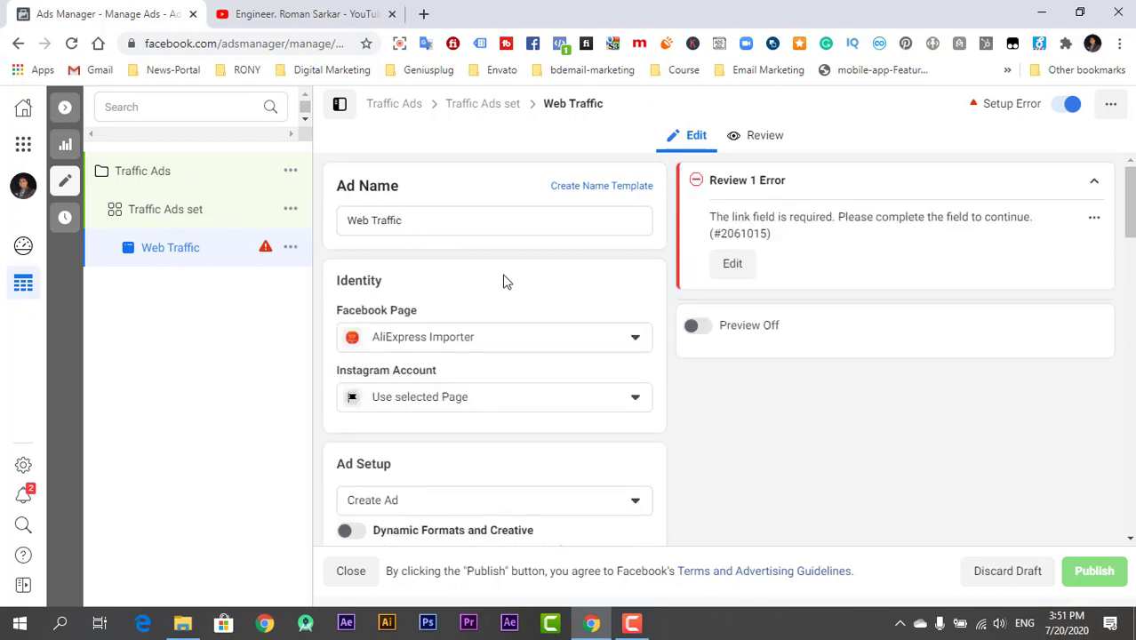
left_click(511, 351)
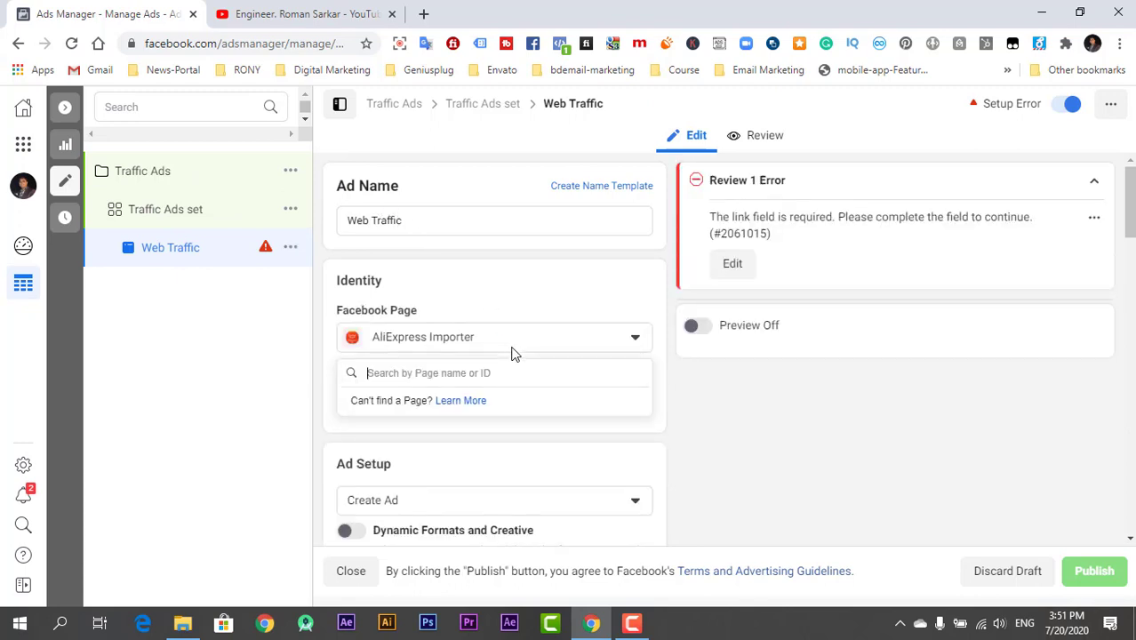
scroll(461, 449, "down", 1)
scroll(461, 454, "down", 5)
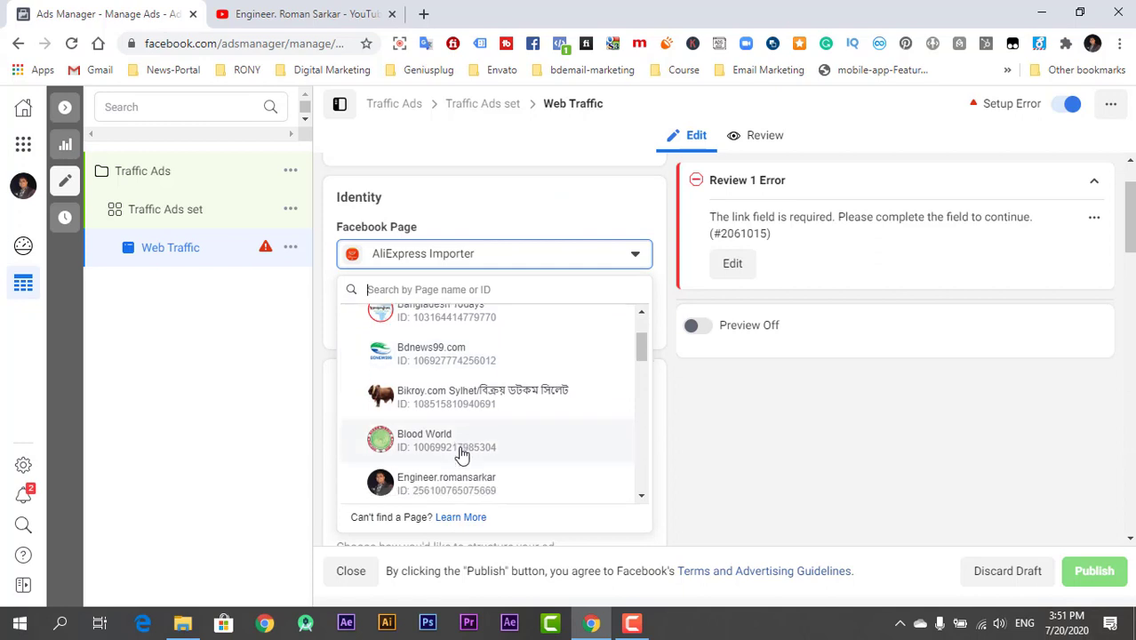
scroll(461, 454, "down", 5)
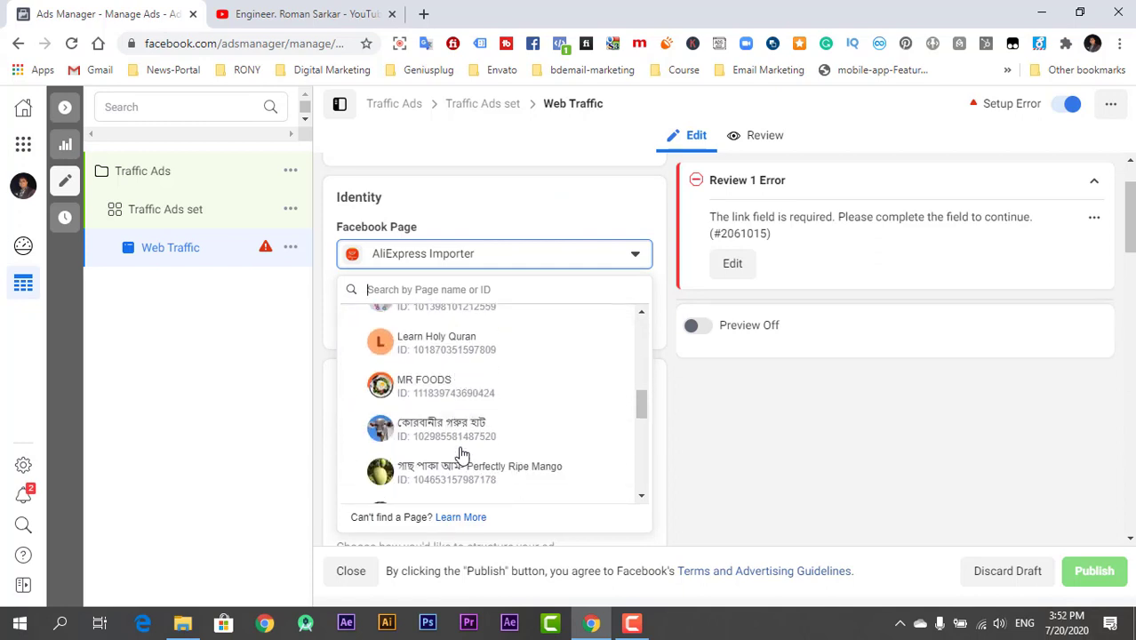
scroll(460, 449, "up", 10)
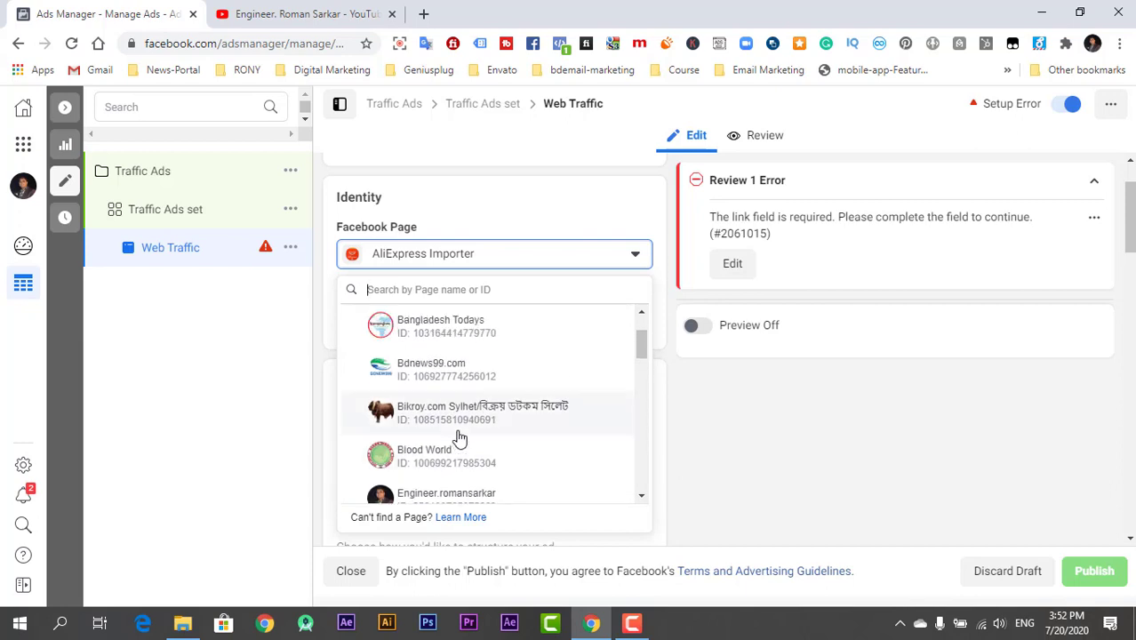
scroll(457, 404, "up", 2)
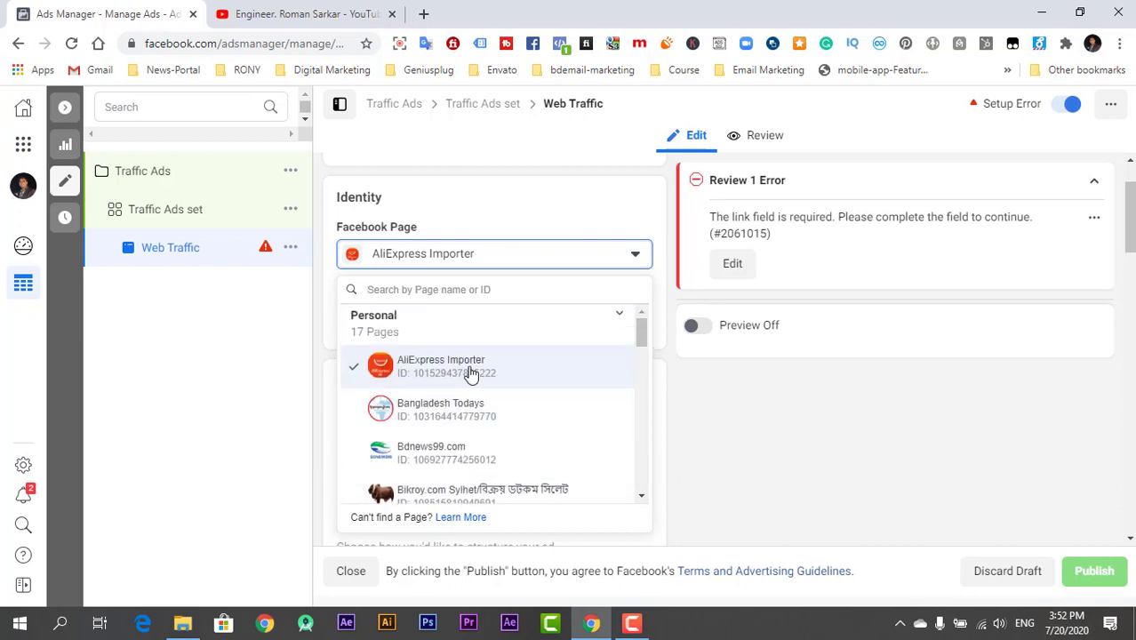
left_click(471, 373)
- Look over the ad's Instagram account choices and its Ad Setup options, leaving both as they are
left_click(425, 318)
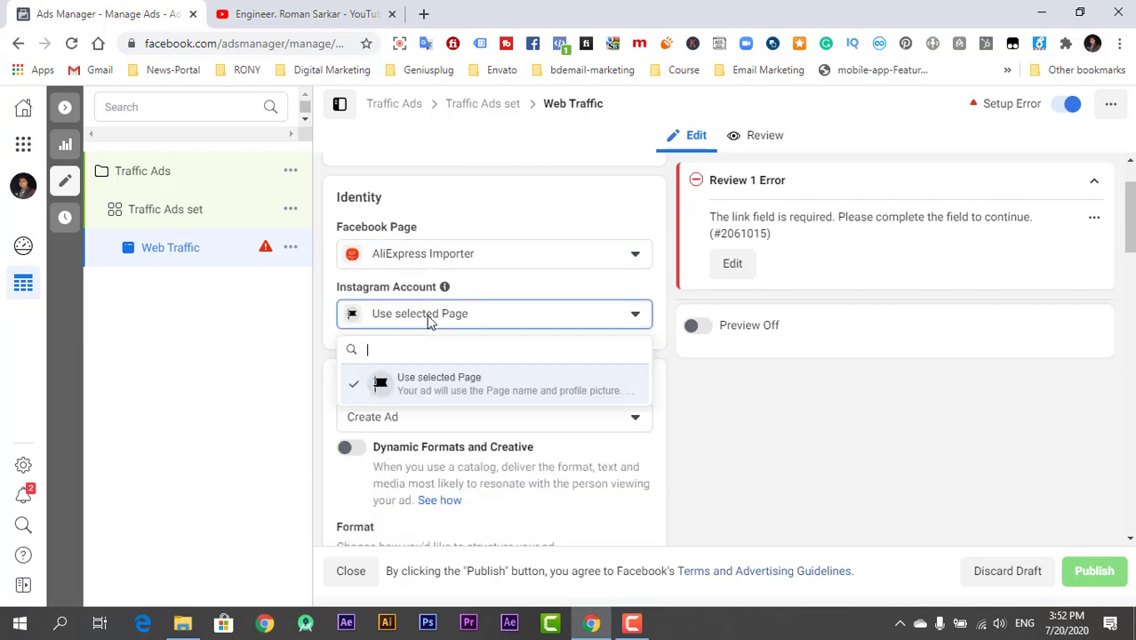
left_click(426, 318)
scroll(324, 441, "down", 2)
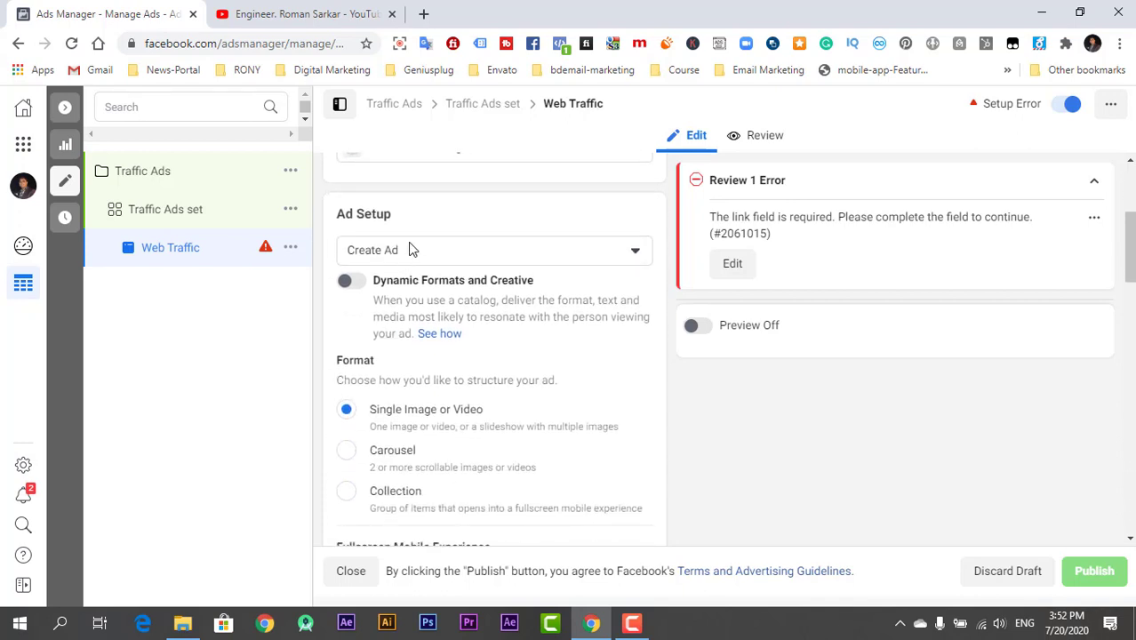
left_click(409, 250)
left_click(424, 214)
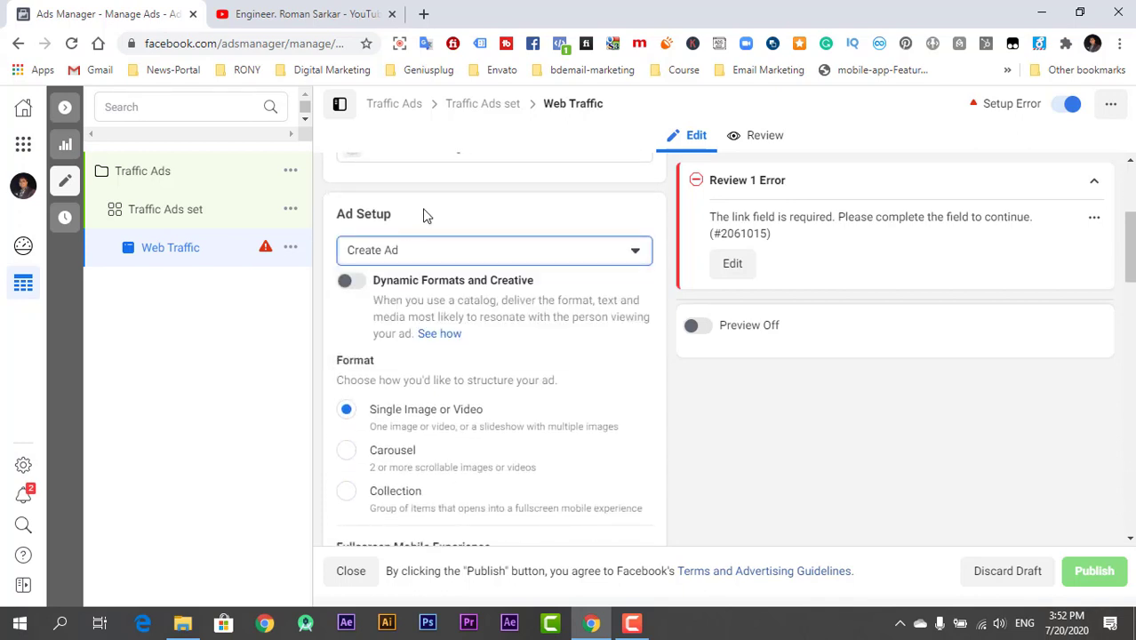
- Add the 800 × 600 digital marketing image from the account images as the ad's media
scroll(466, 360, "down", 3)
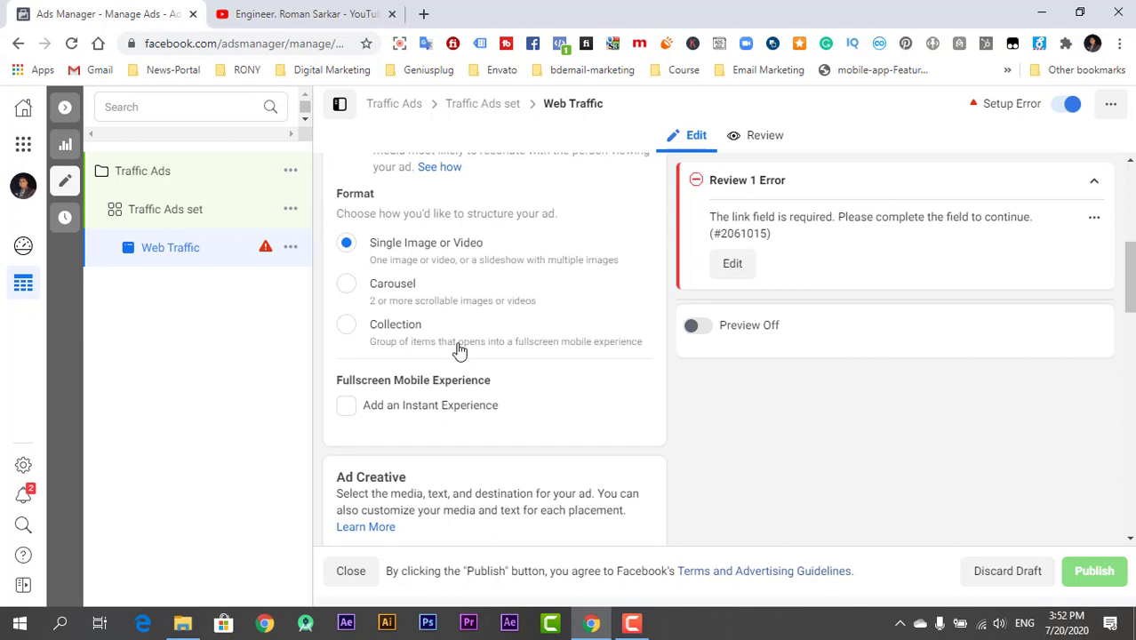
scroll(459, 351, "down", 3)
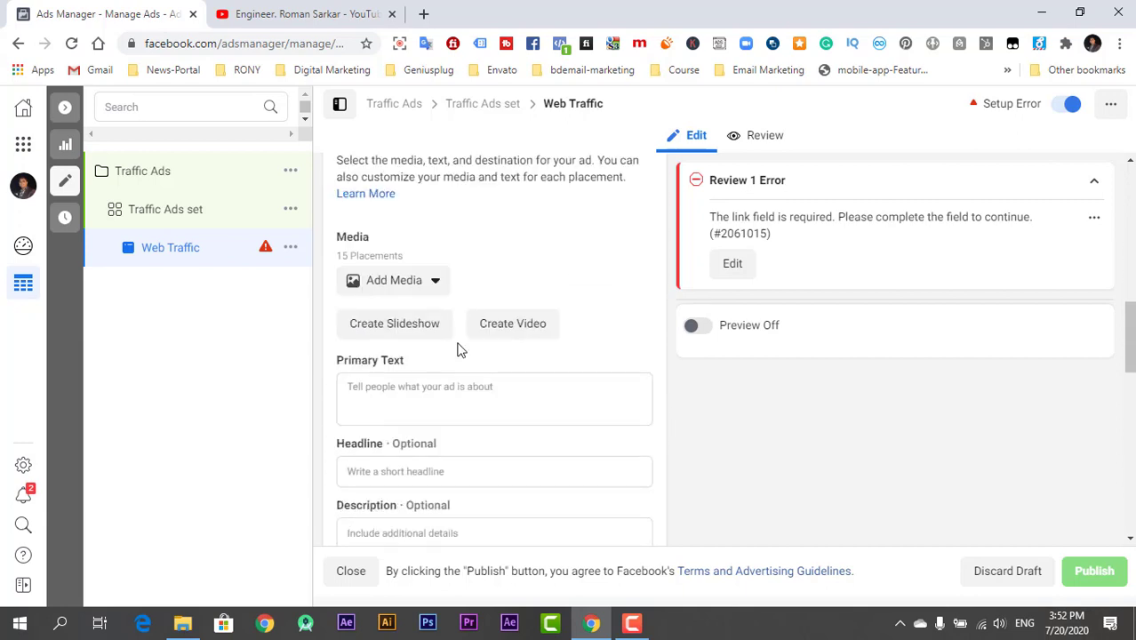
left_click(424, 286)
left_click(393, 317)
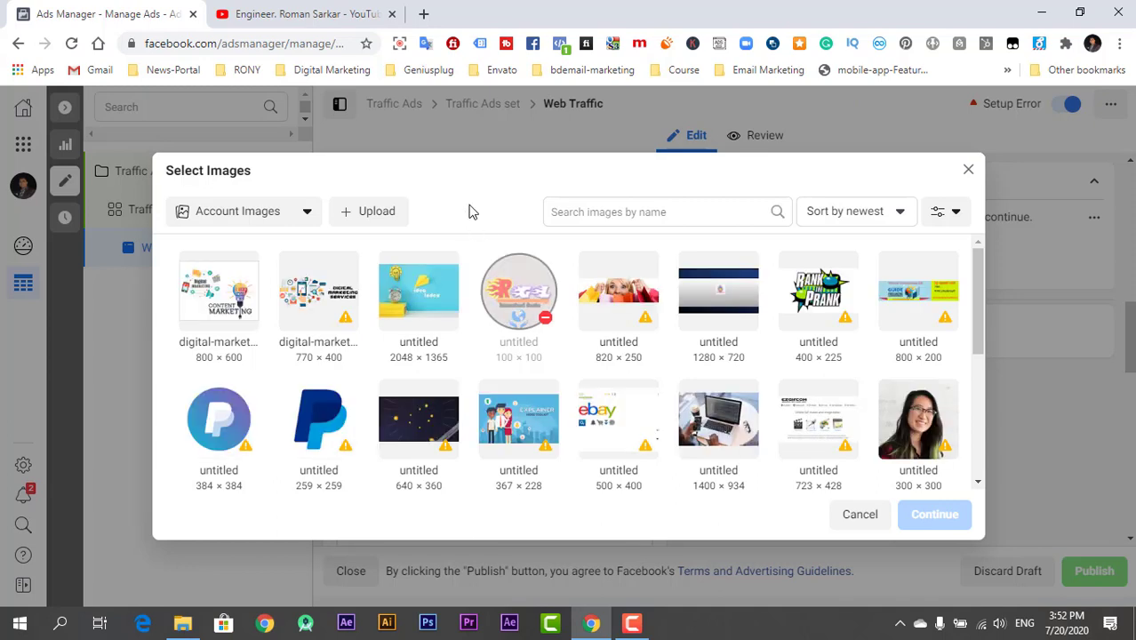
left_click(209, 302)
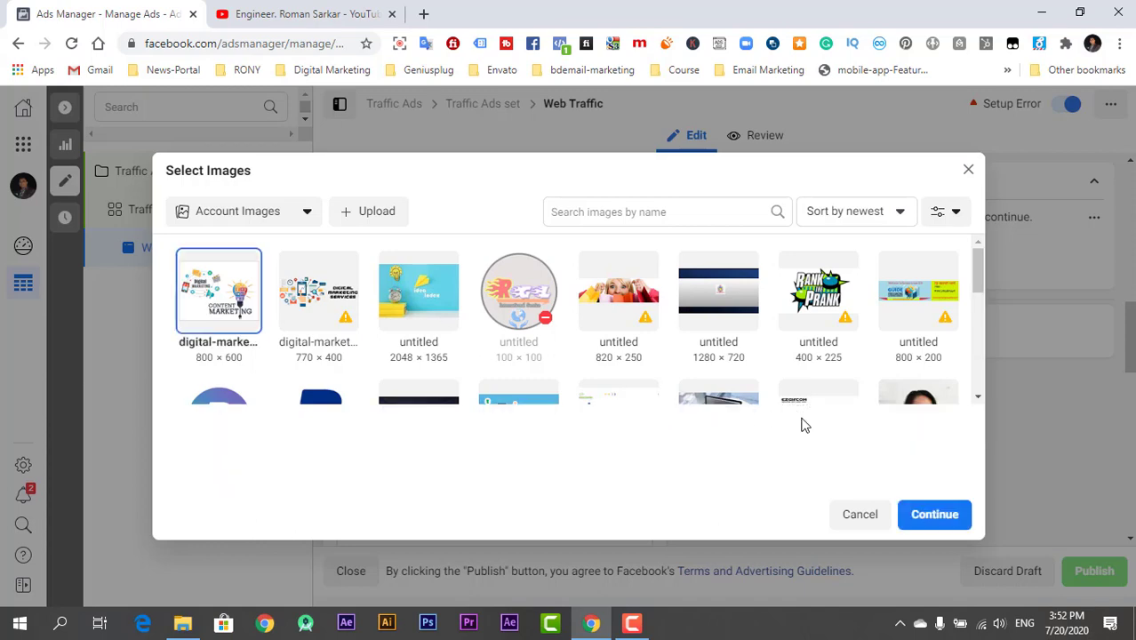
left_click(925, 520)
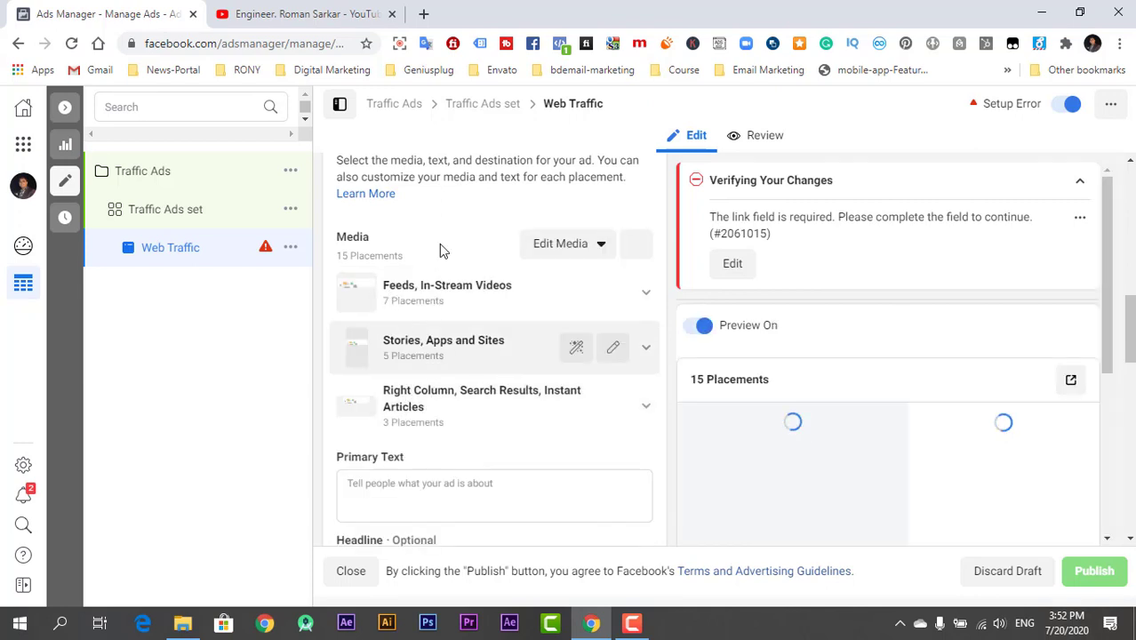
- Enter "Digital Marketing Service" as the ad's primary text, leaving the optional headline and description empty
left_click(391, 491)
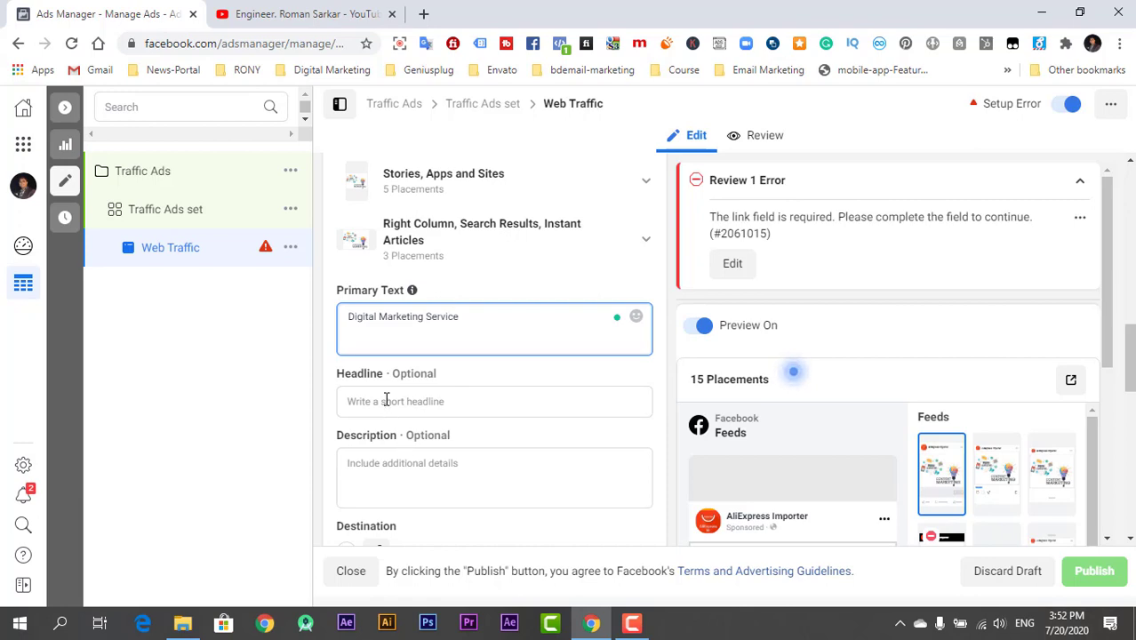
key("Tab")
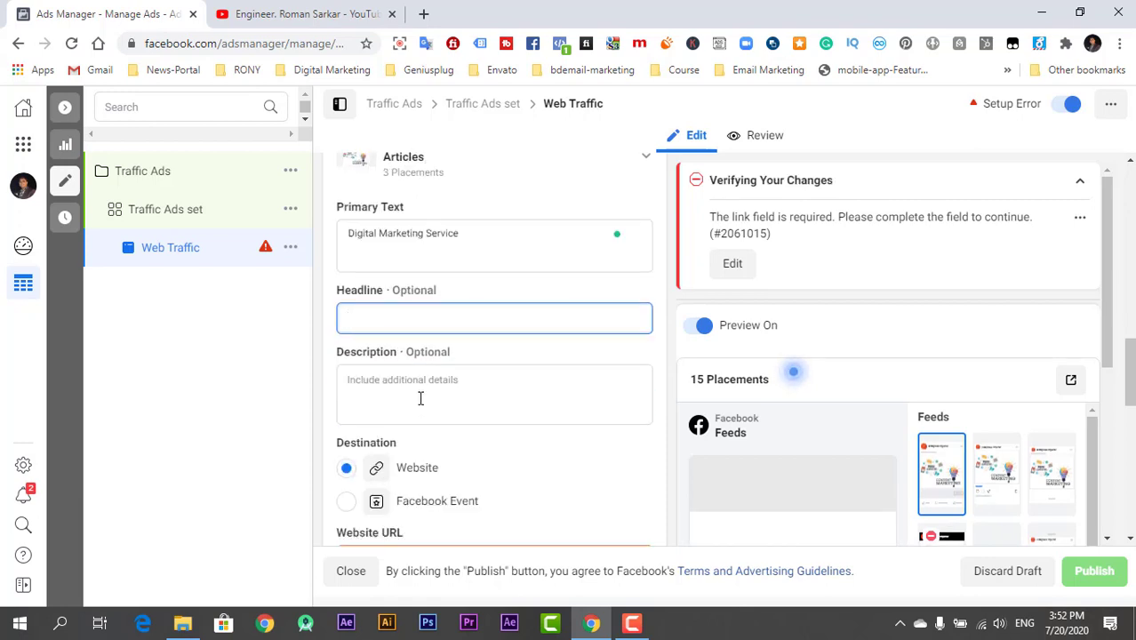
left_click(536, 372)
scroll(535, 370, "down", 5)
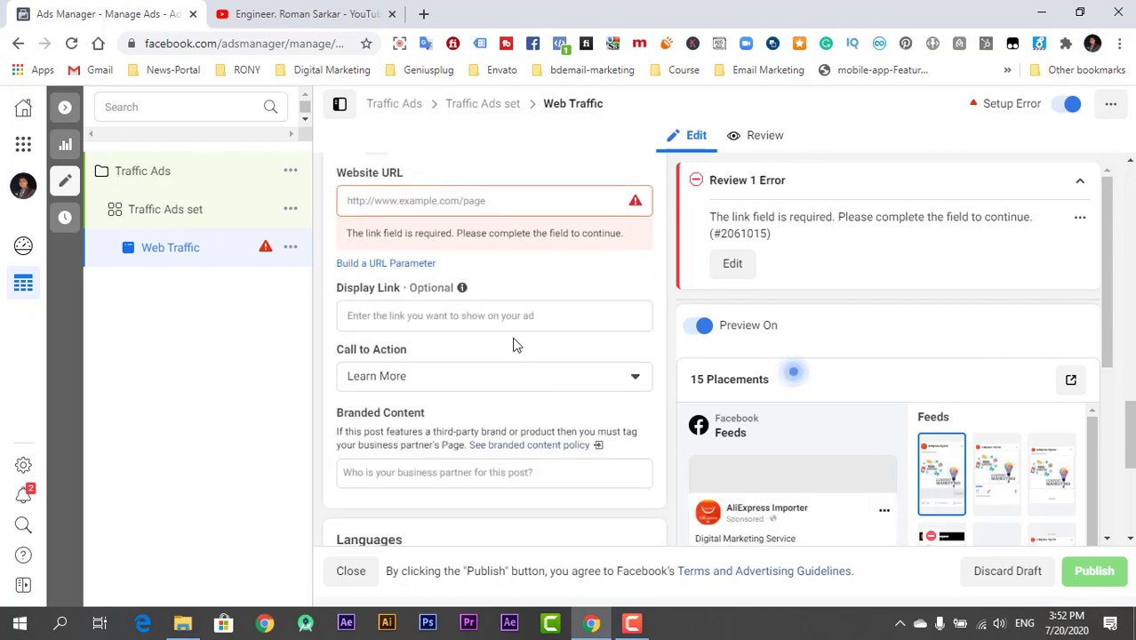
scroll(486, 250, "up", 1)
left_click(438, 233)
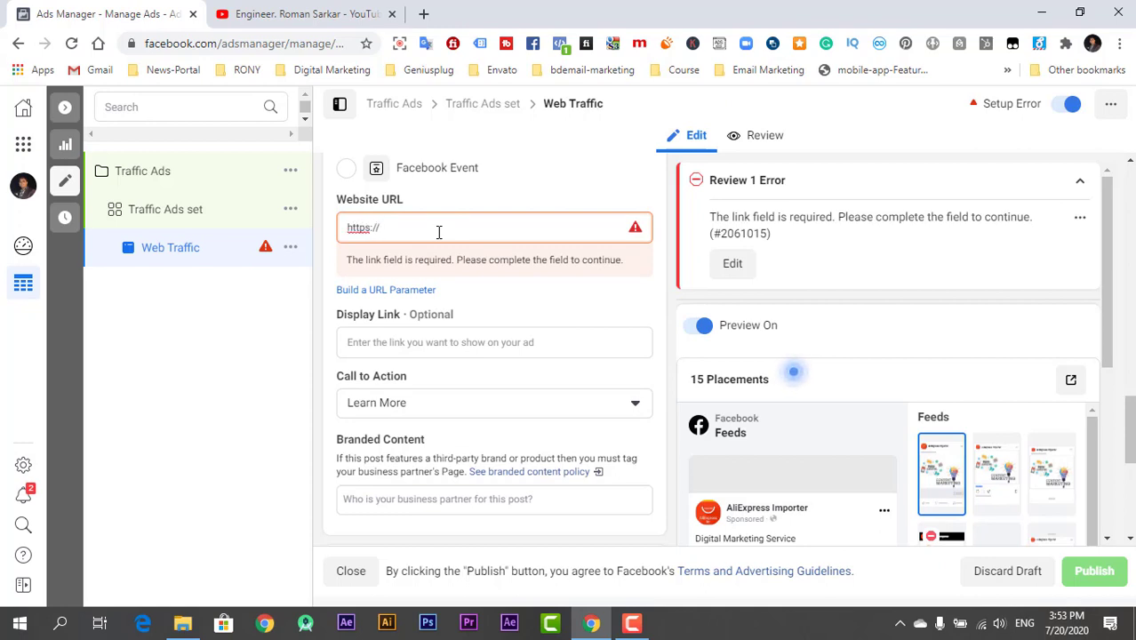
type("https://geniuspl")
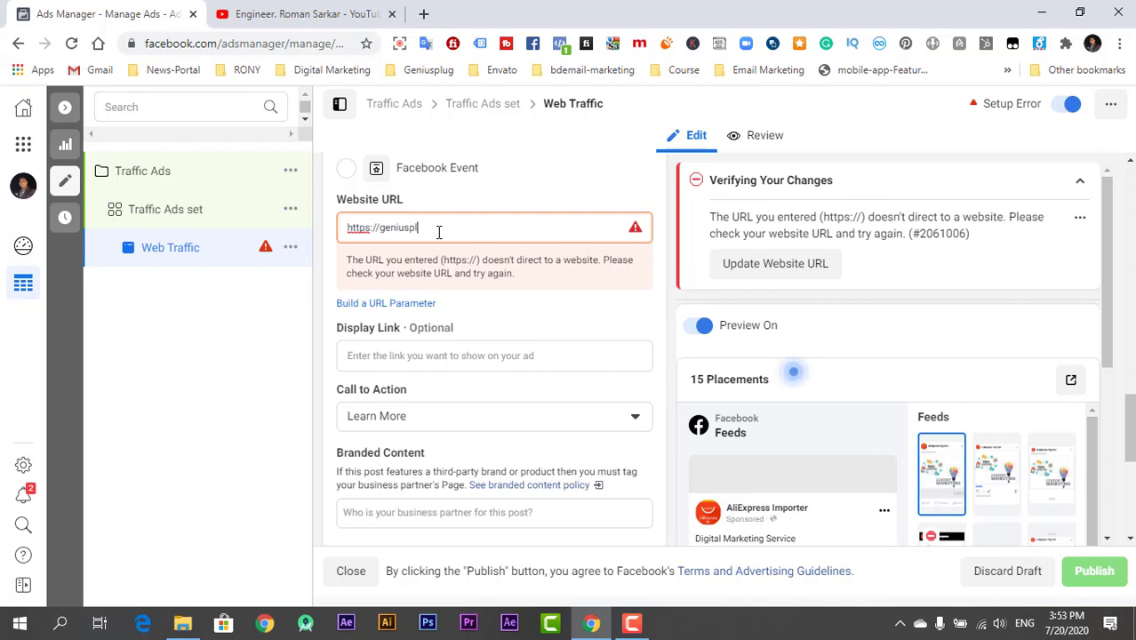
type("ug.com")
- Set the ad's call to action to Get Offer and enable Facebook Pixel conversion tracking
scroll(461, 329, "down", 1)
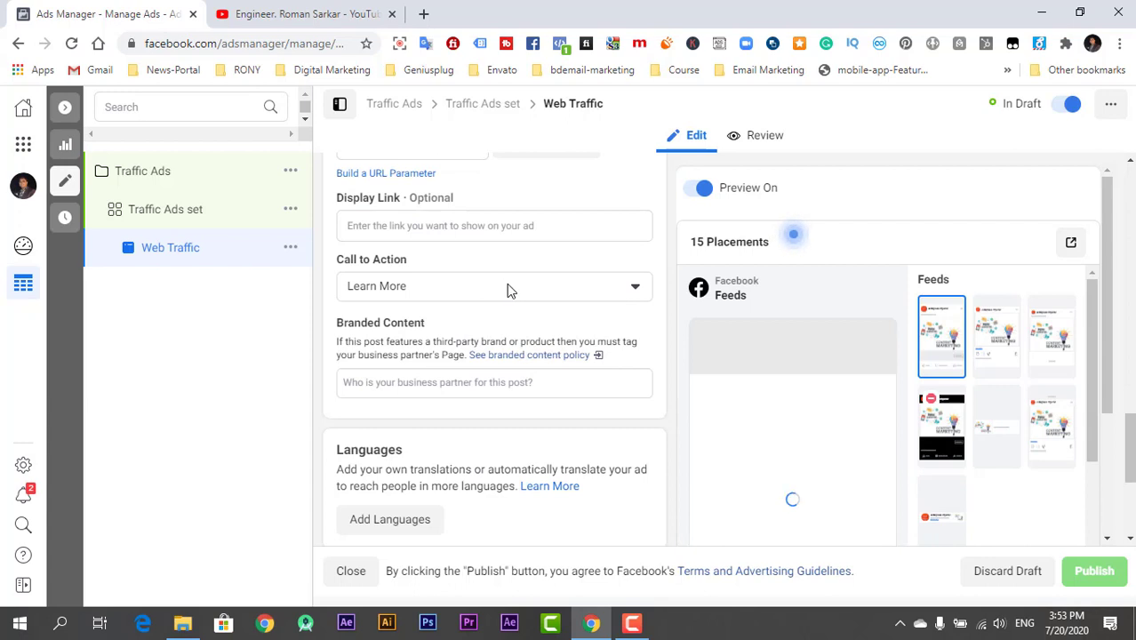
scroll(508, 291, "down", 1)
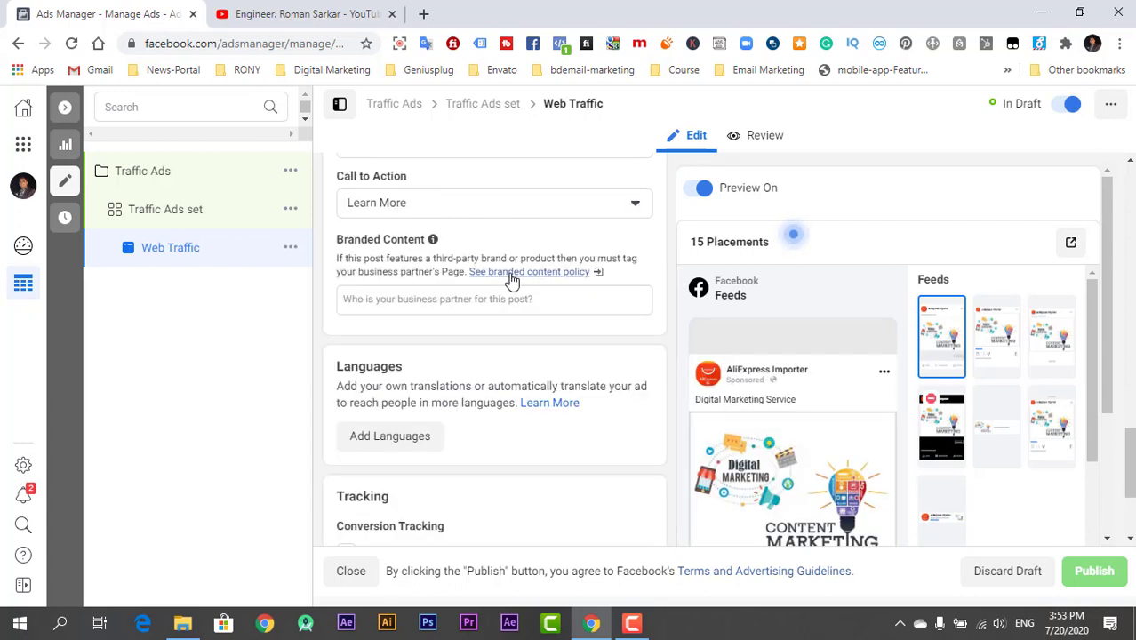
left_click(515, 203)
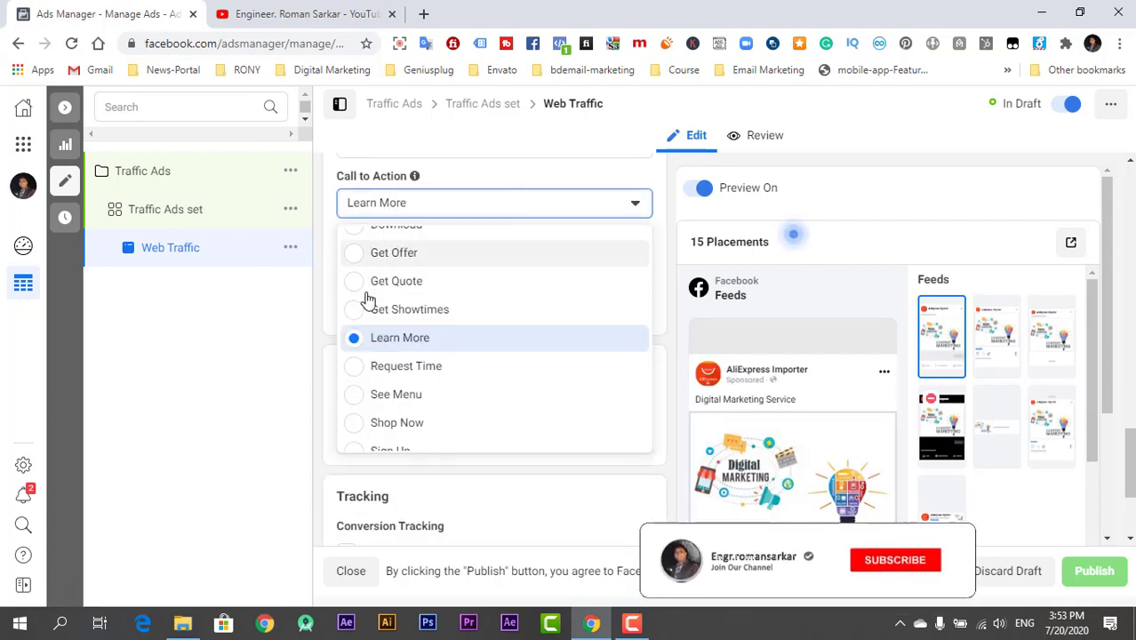
scroll(368, 303, "up", 1)
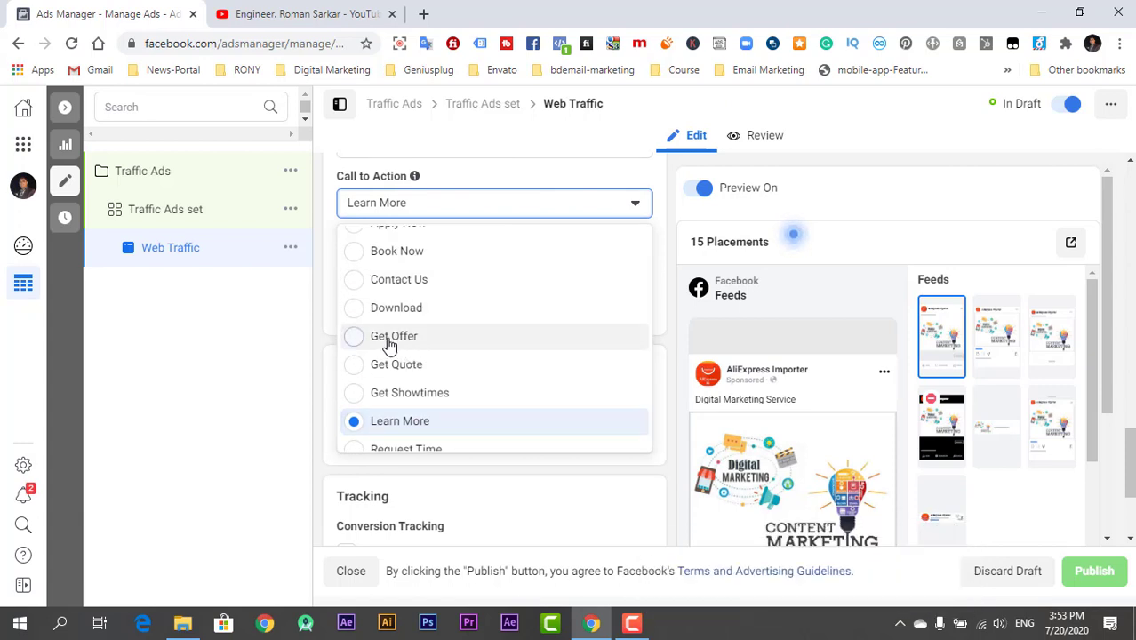
left_click(356, 340)
scroll(356, 382, "down", 1)
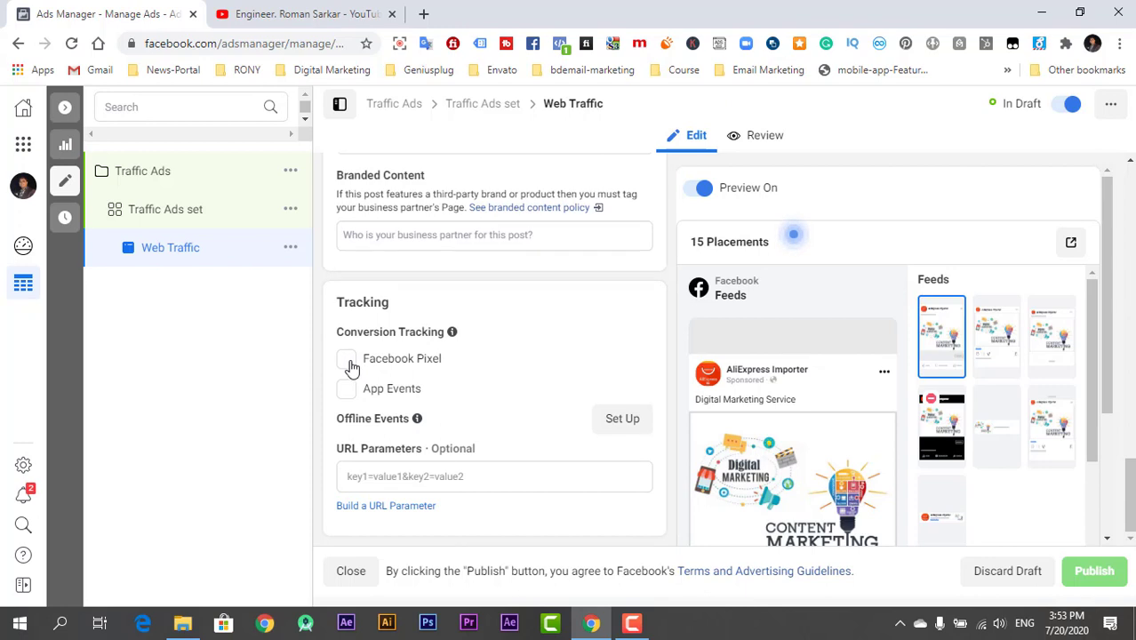
left_click(360, 364)
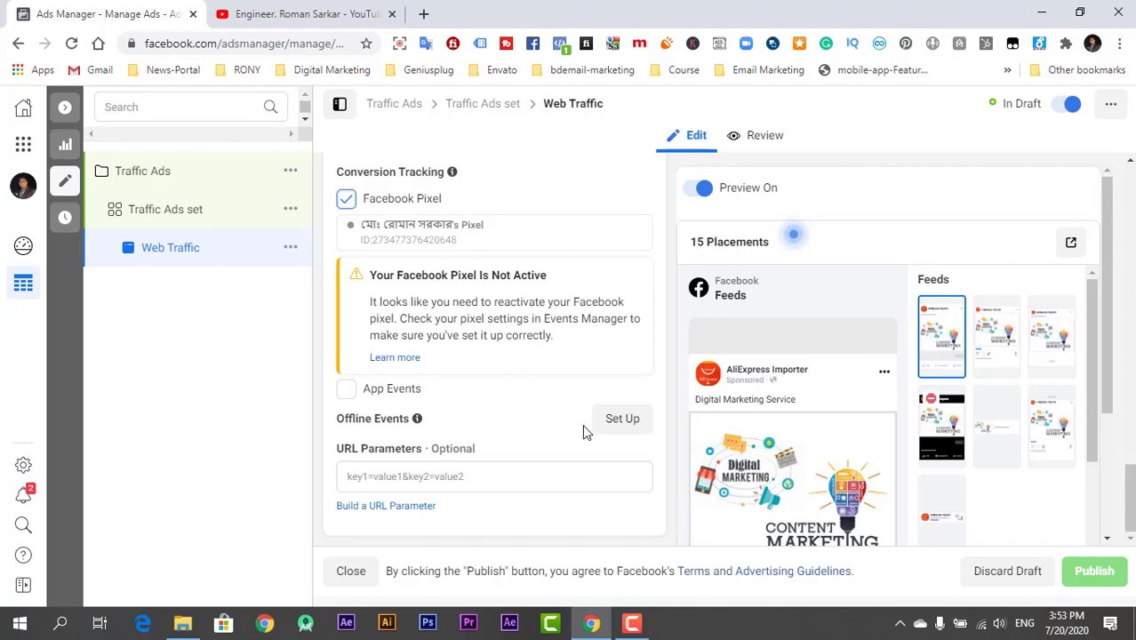
- Examine the ad preview across its placements and review the destination and call-to-action settings
scroll(1086, 426, "down", 3)
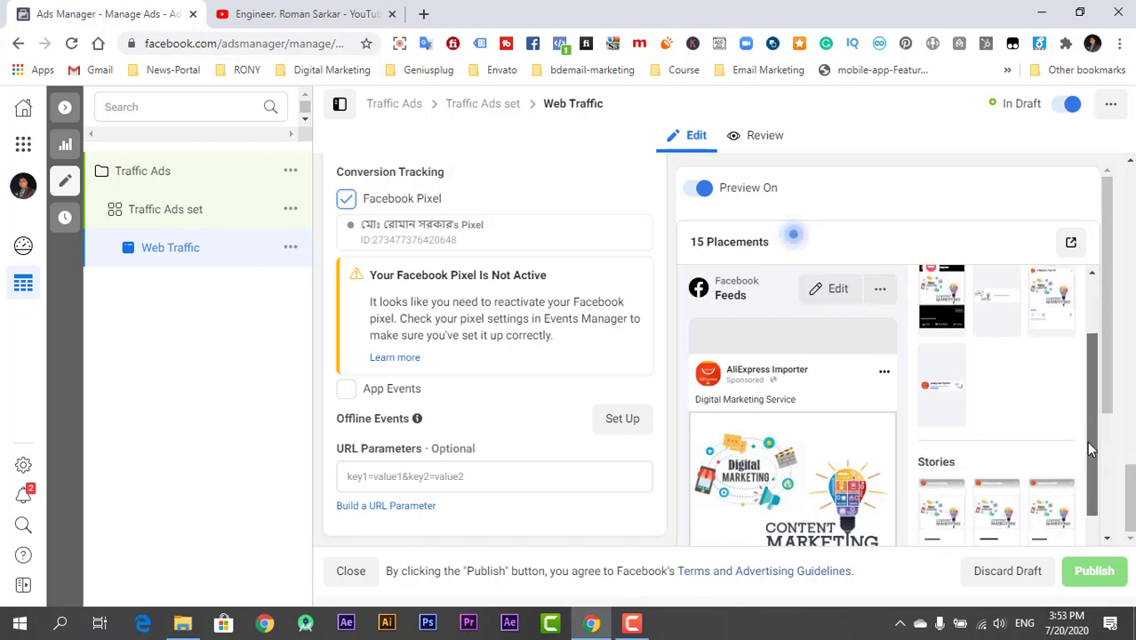
left_click_drag(1115, 326, 1115, 431)
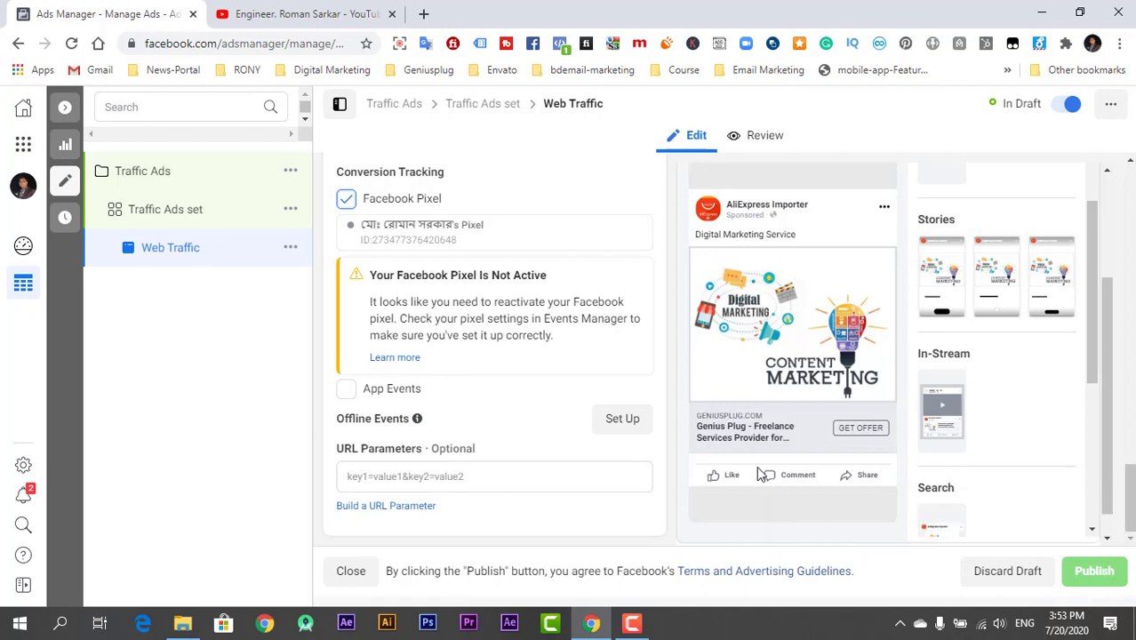
scroll(593, 471, "up", 4)
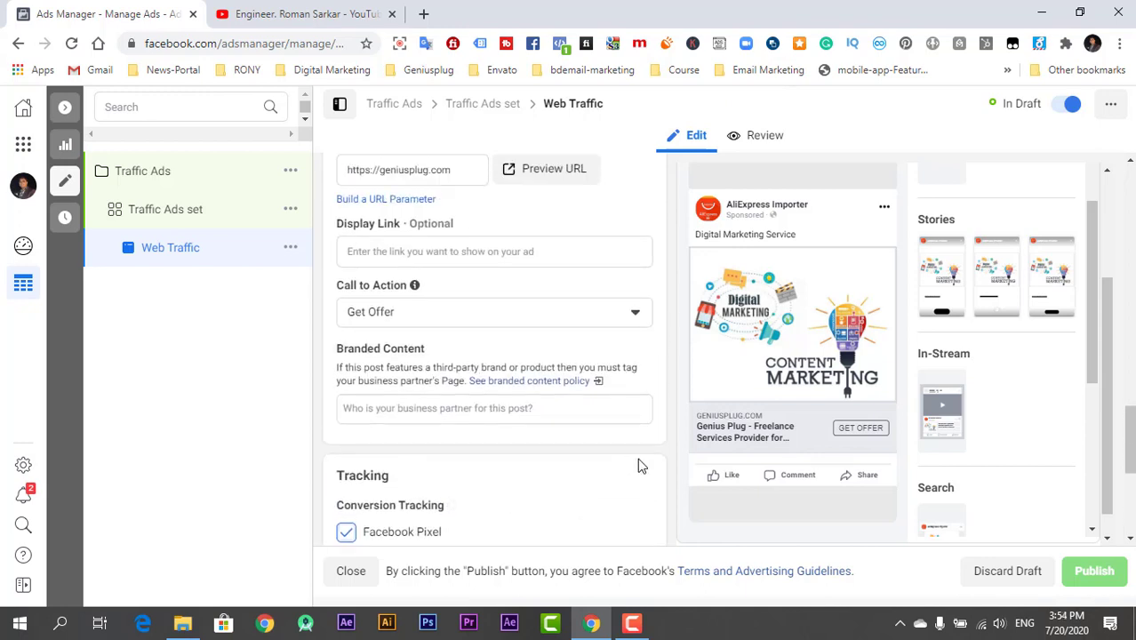
scroll(637, 464, "up", 2)
scroll(699, 422, "up", 3)
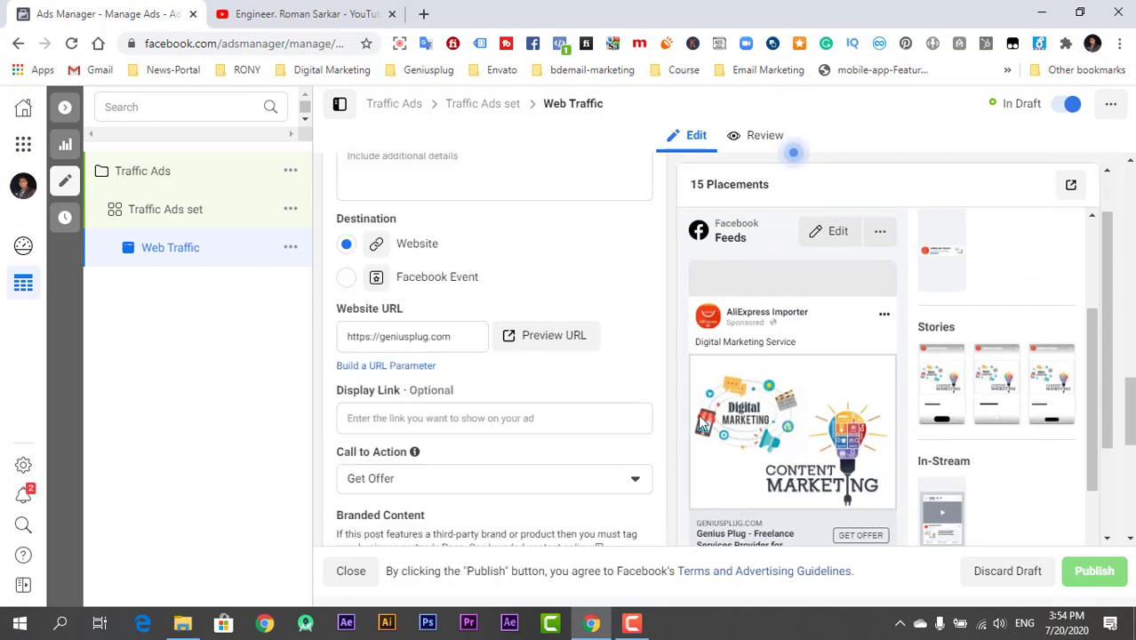
scroll(699, 422, "down", 2)
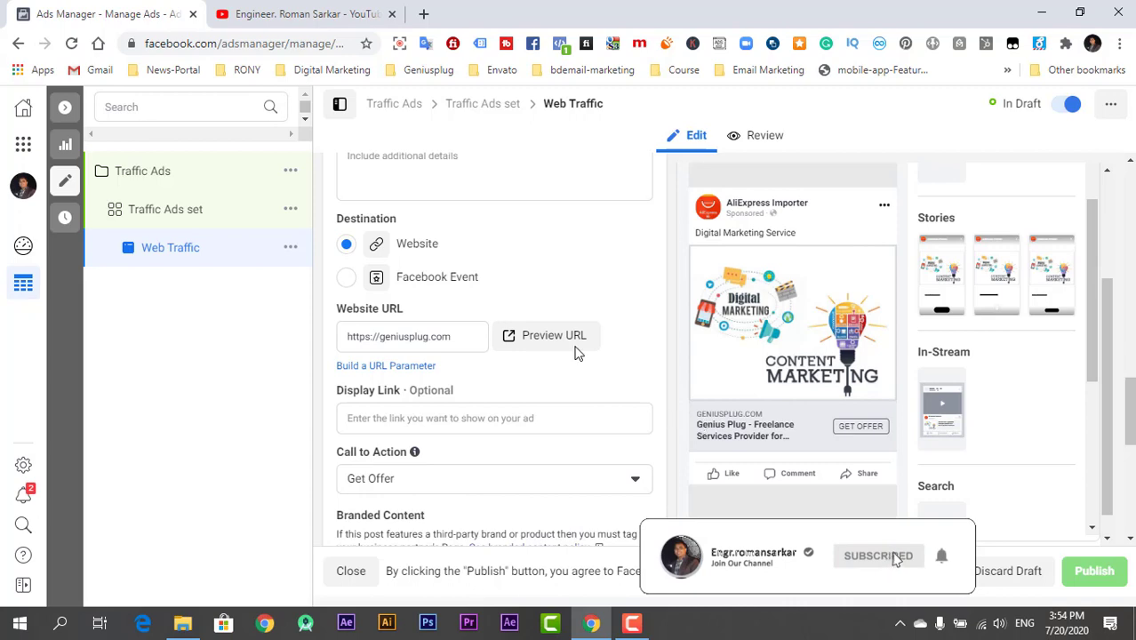
- Switch to the open YouTube channel, look through its created playlists, and return to its uploaded videos
left_click(302, 14)
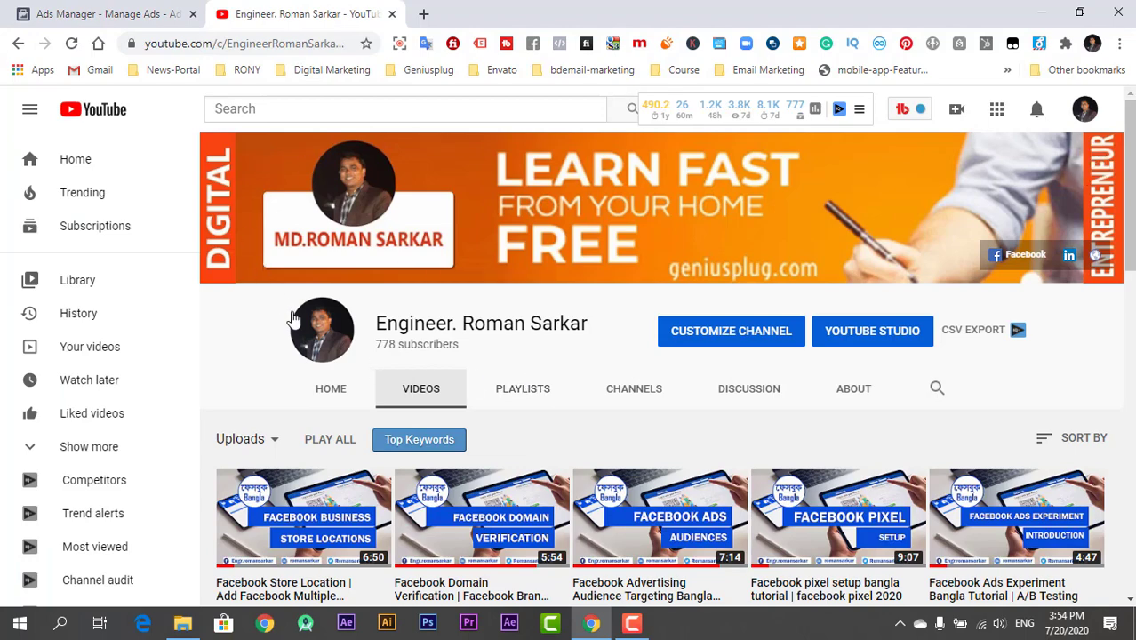
scroll(551, 342, "down", 1)
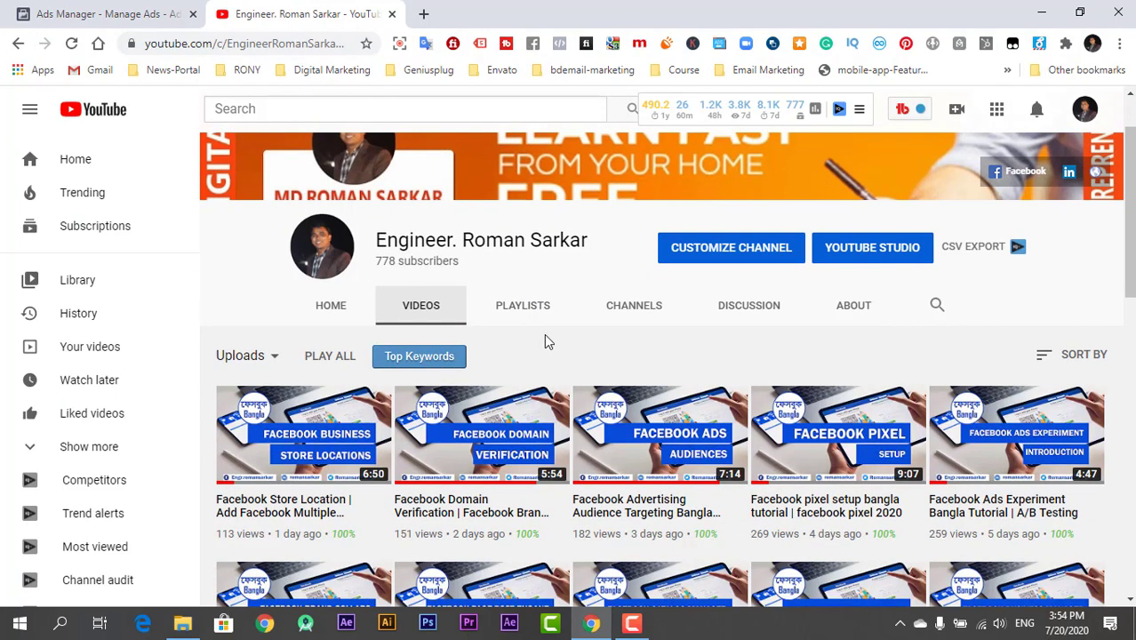
left_click(527, 308)
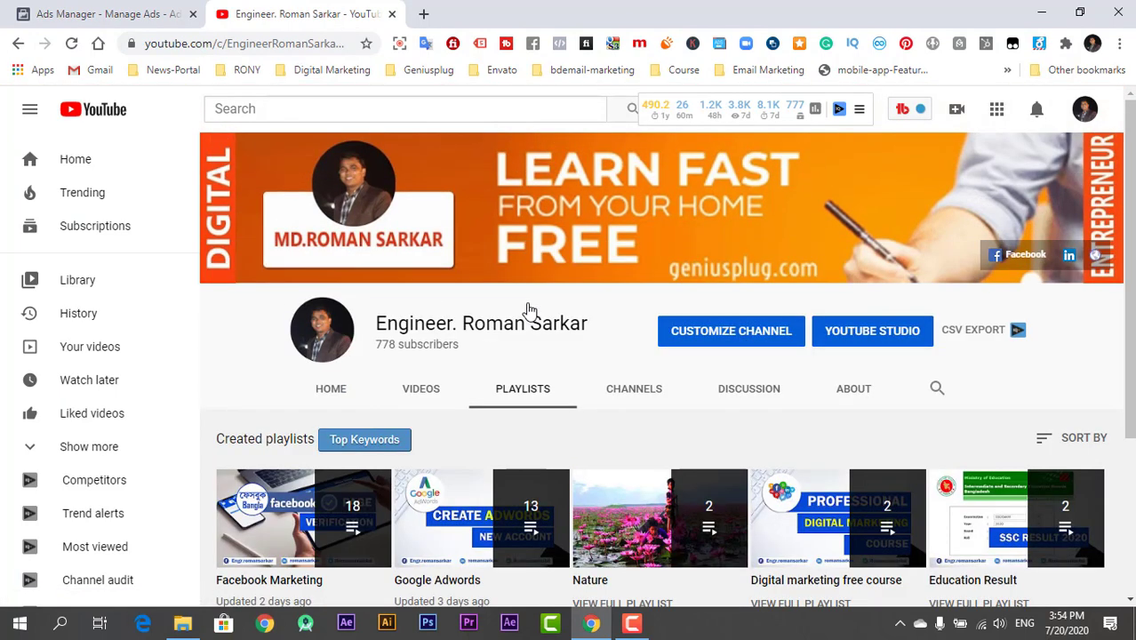
scroll(528, 308, "down", 3)
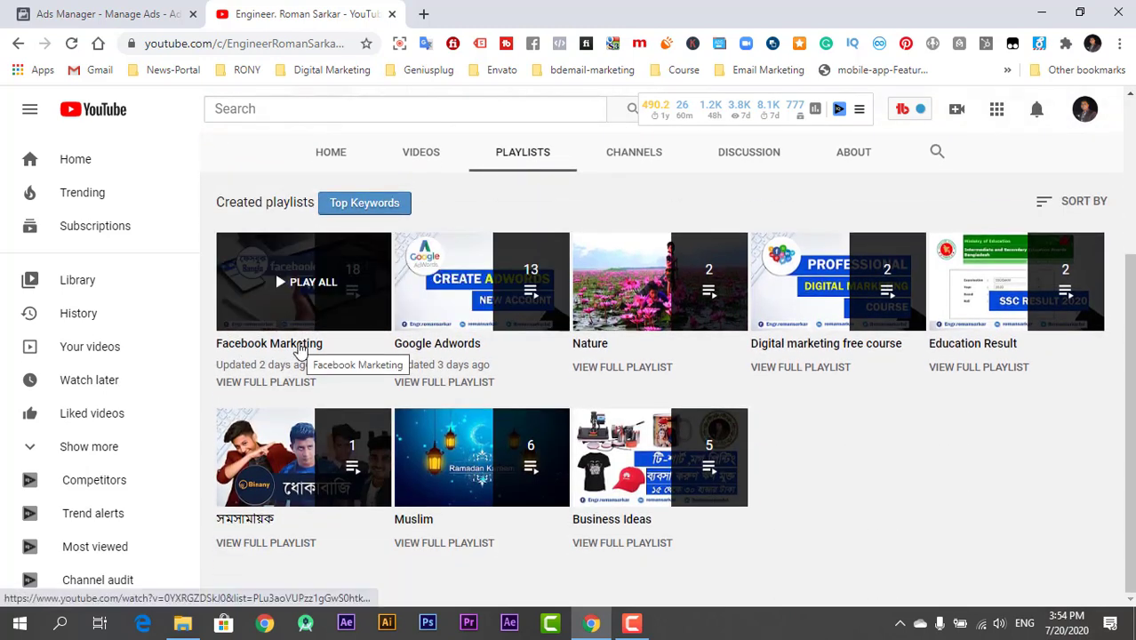
scroll(307, 346, "up", 1)
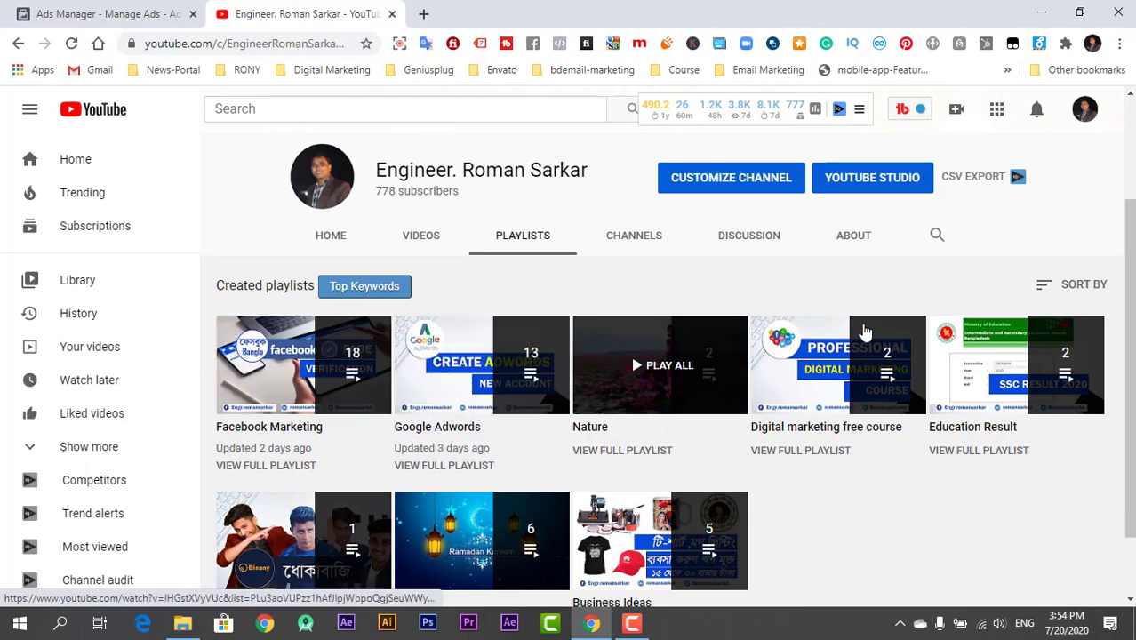
scroll(1052, 481, "down", 1)
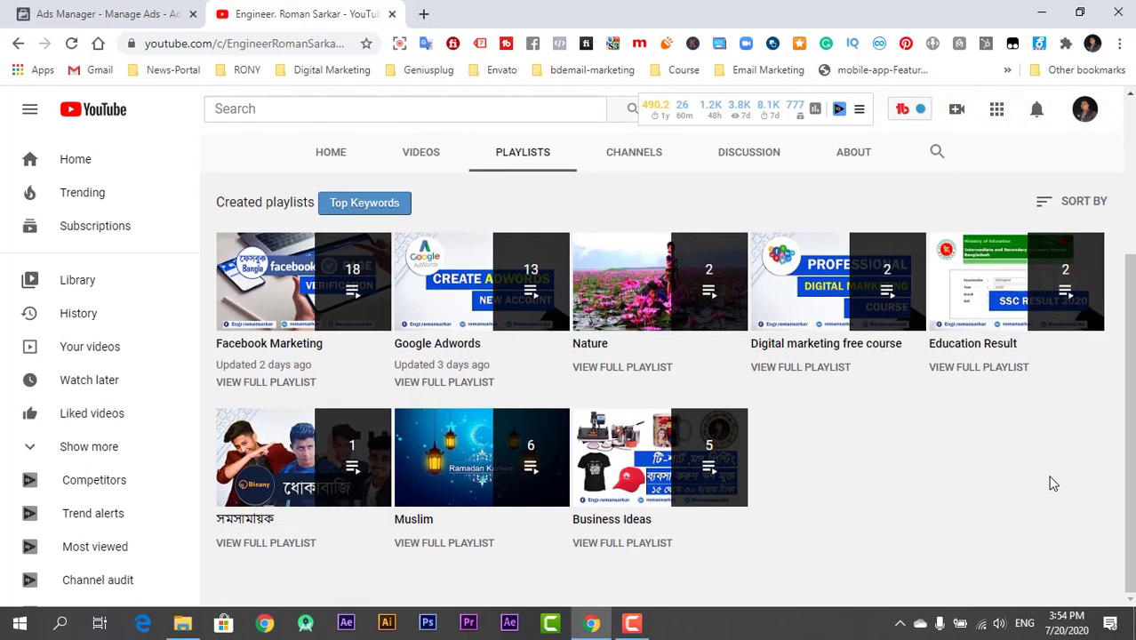
scroll(578, 324, "up", 1)
left_click(409, 238)
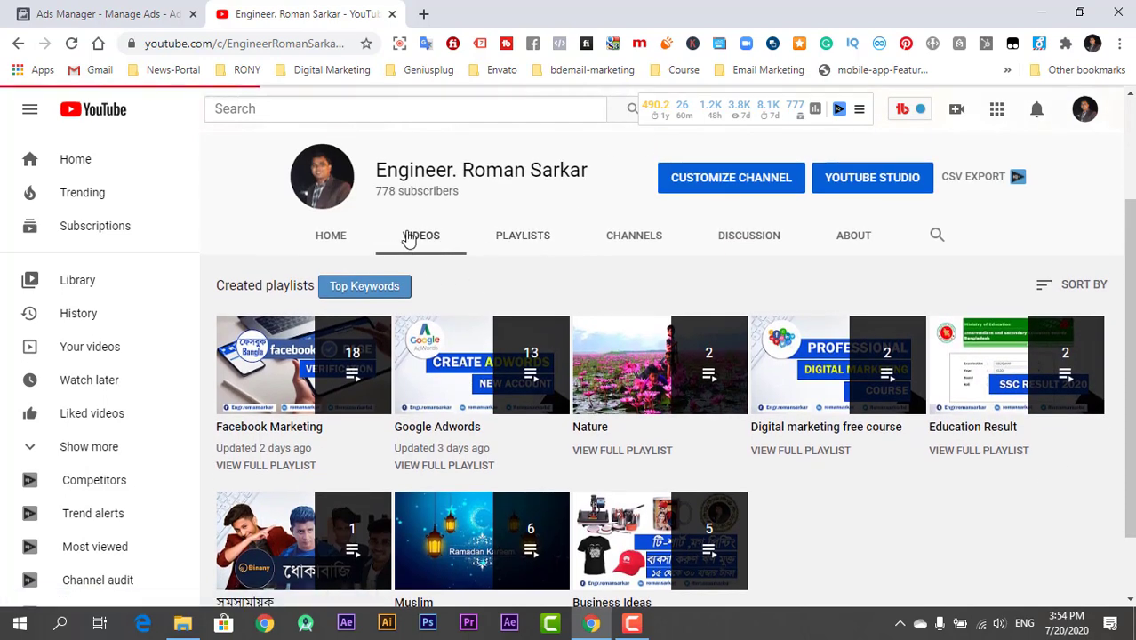